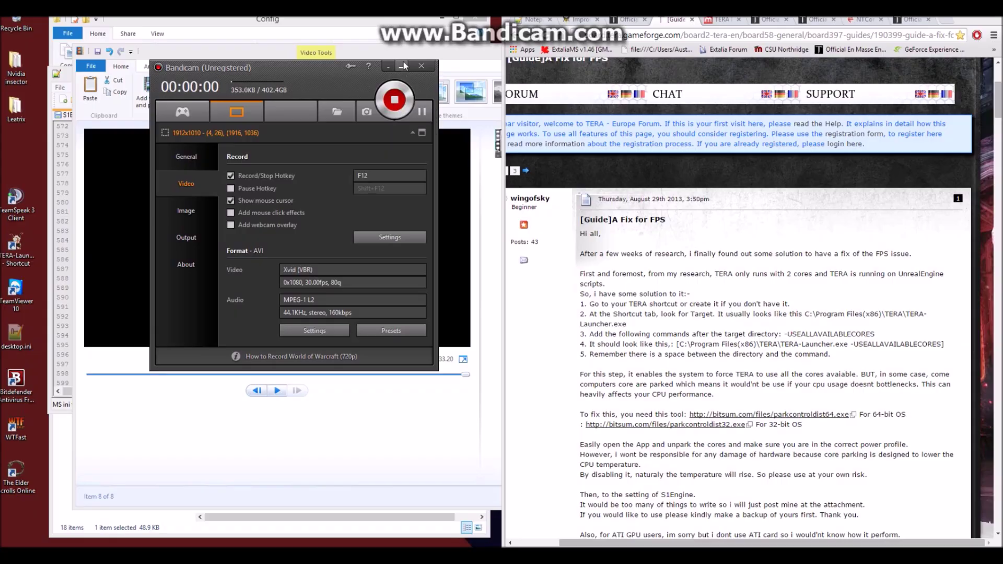
# - Move the Bandicam recorder aside and scroll around the TERA forum guide
pyautogui.click(402, 66)
pyautogui.scroll(3, 651, 195)
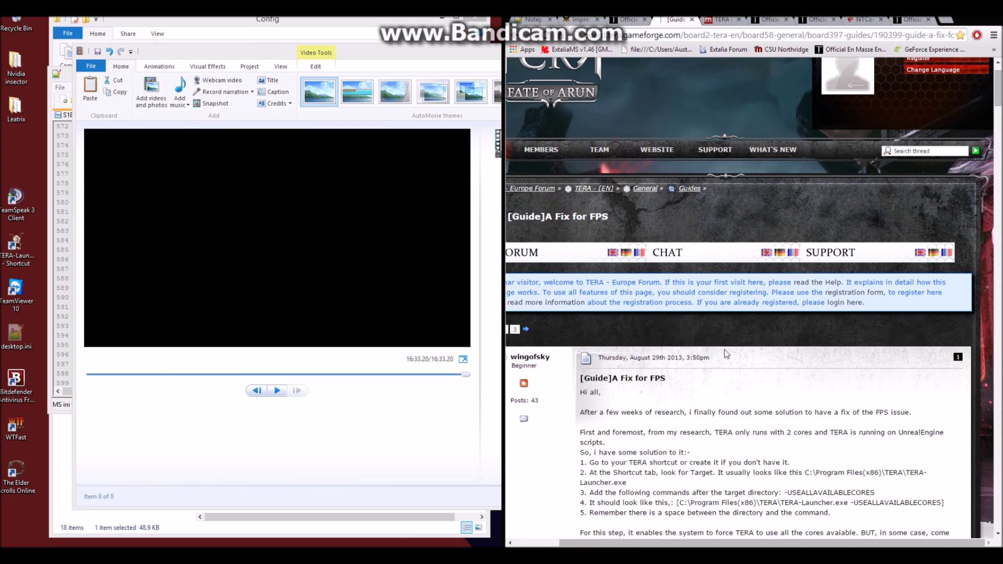
pyautogui.hscroll(-1, 731, 398)
pyautogui.scroll(1, 732, 397)
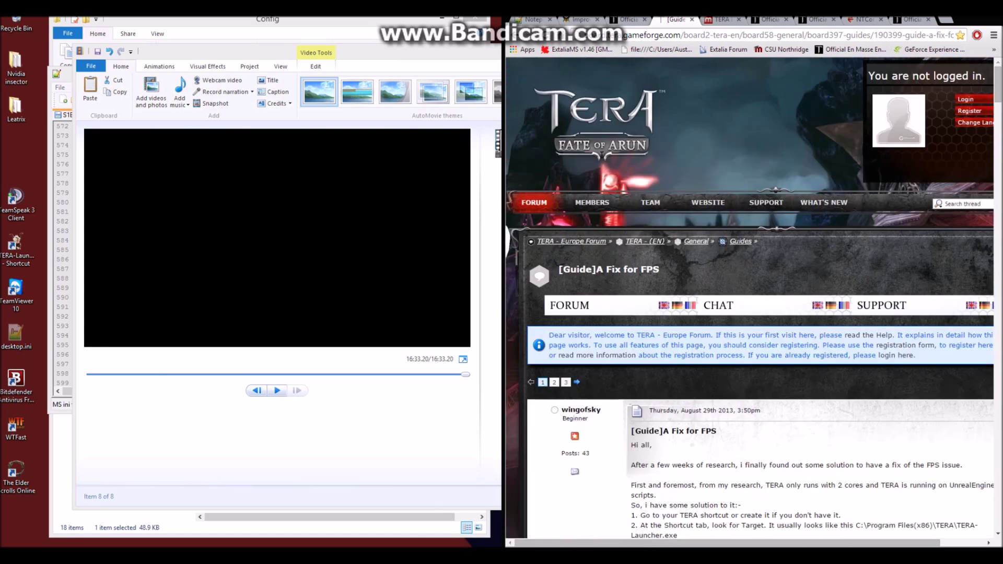
pyautogui.scroll(-1, 753, 298)
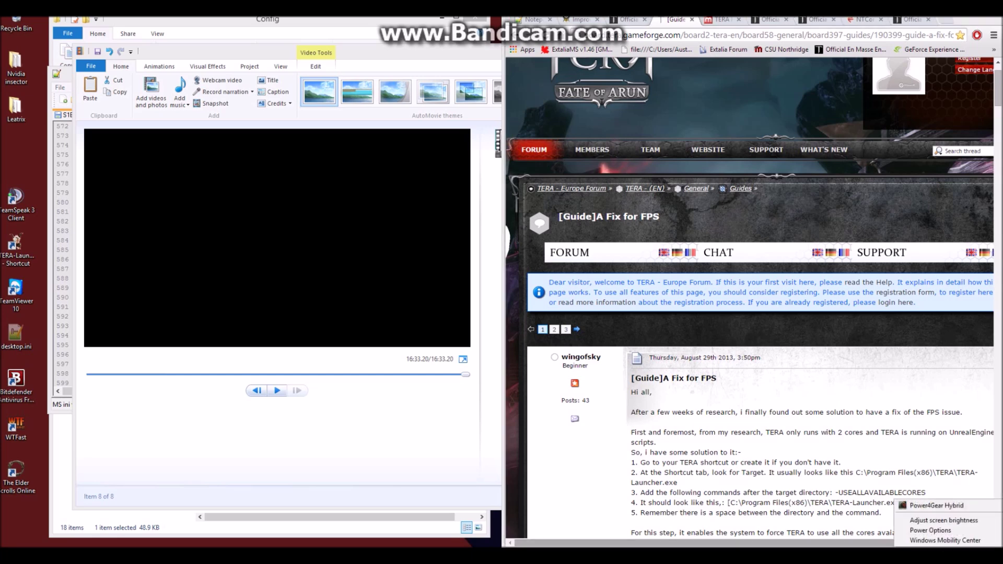
# - Check in Power Options that Power4Gear High Performance is the active plan, then close it
pyautogui.click(931, 531)
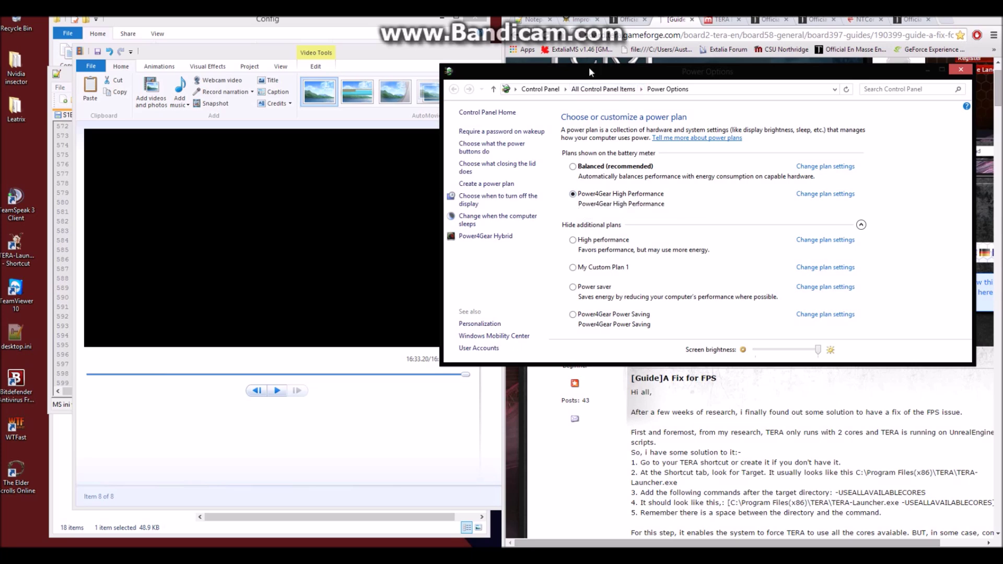
pyautogui.moveTo(589, 67); pyautogui.dragTo(563, 65)
pyautogui.moveTo(480, 76); pyautogui.dragTo(467, 71)
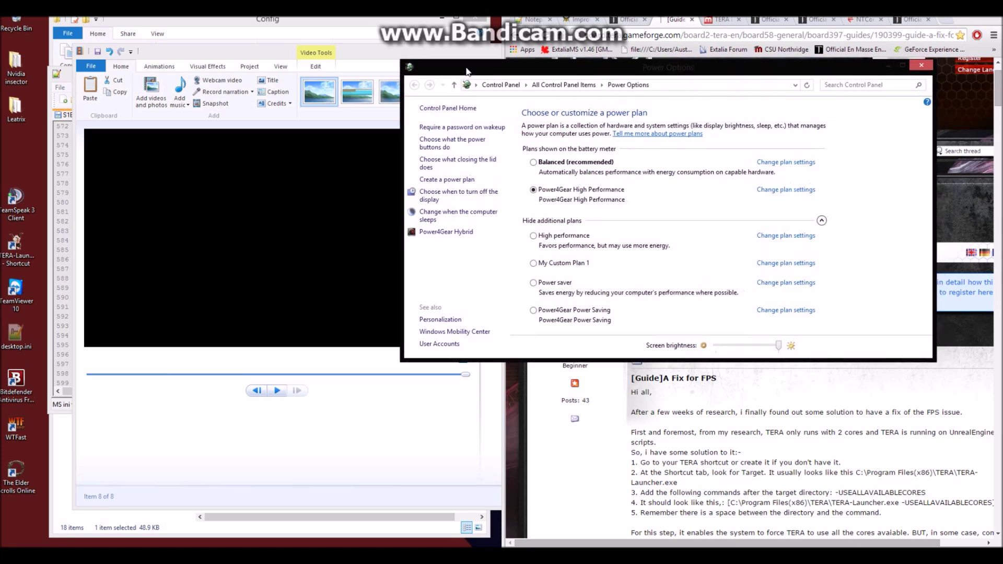
pyautogui.click(922, 66)
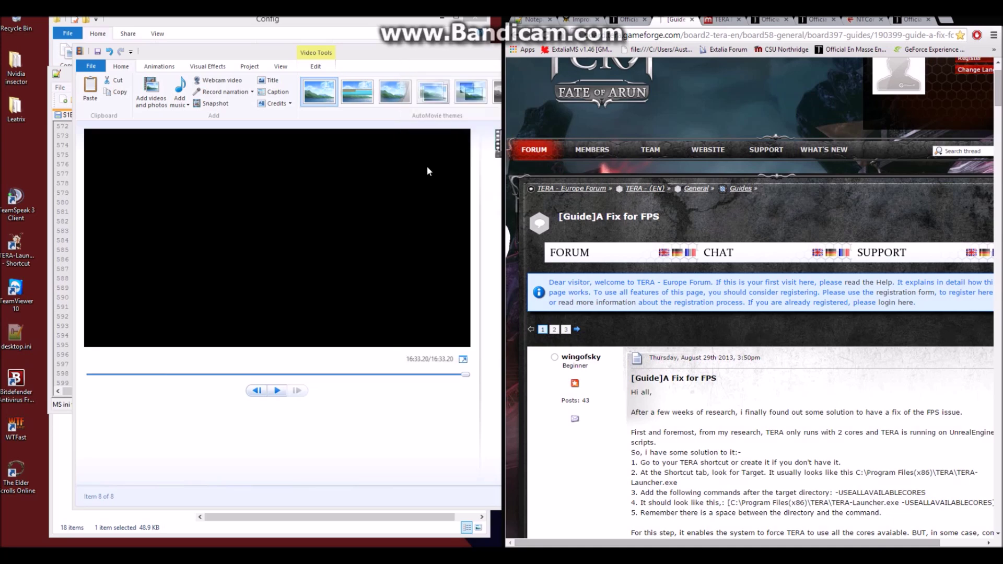
# - Scroll the guide to its S1Engine settings and nVidia Texture Filtering section, then hide Bandicam
pyautogui.scroll(-1, 593, 187)
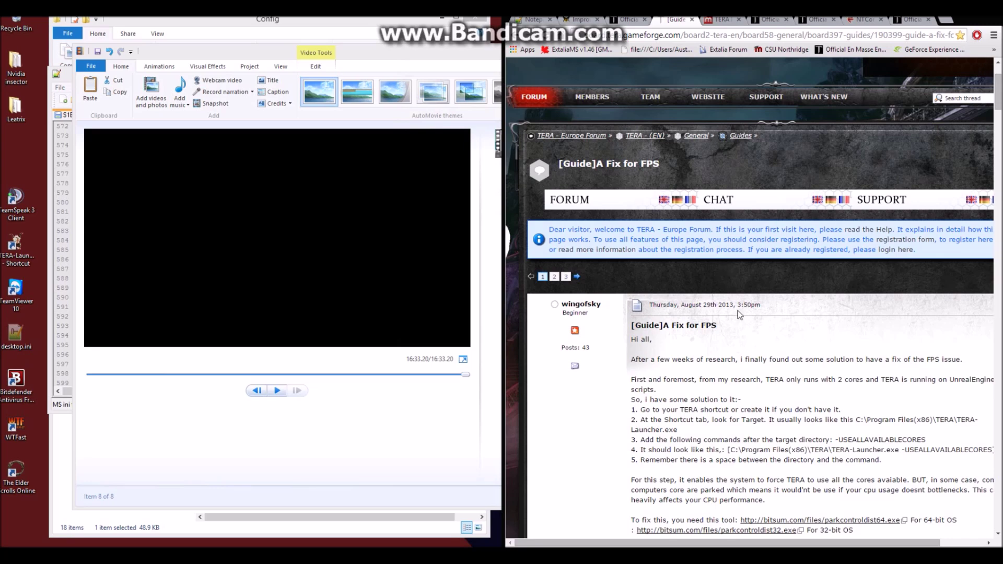
pyautogui.scroll(-1, 784, 316)
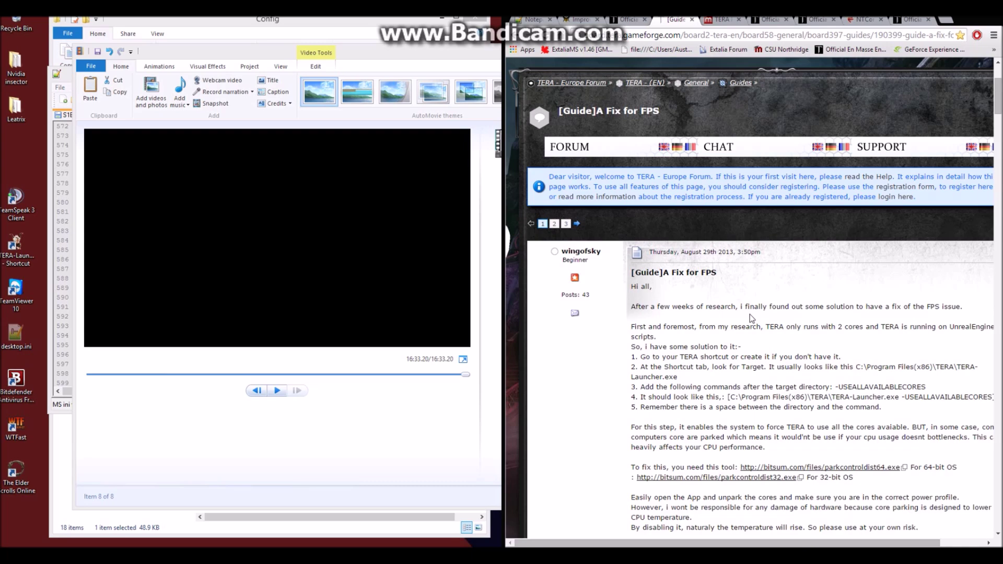
pyautogui.scroll(-2, 750, 315)
pyautogui.hscroll(1, 776, 308)
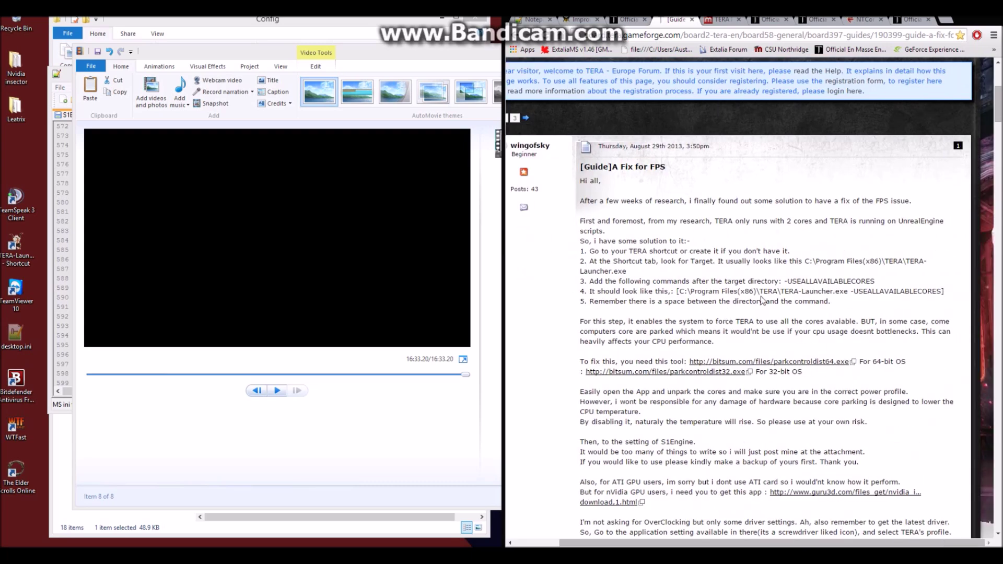
pyautogui.hscroll(-1, 791, 249)
pyautogui.scroll(4, 791, 248)
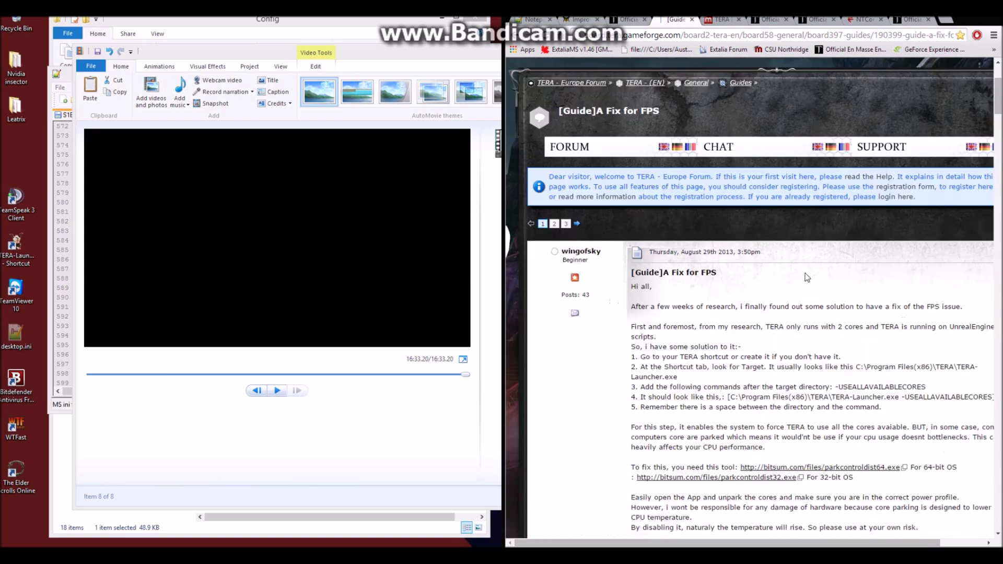
pyautogui.scroll(1, 776, 300)
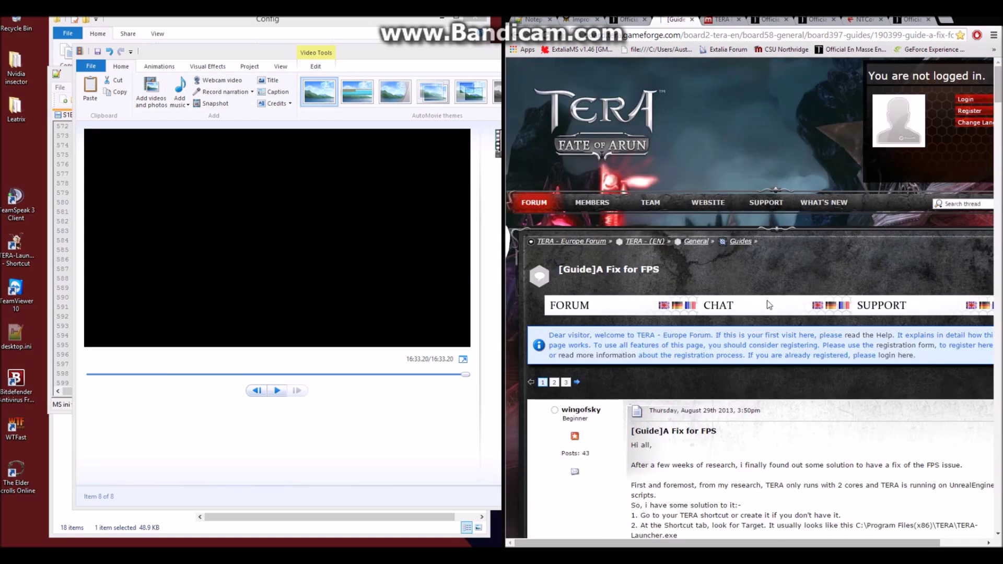
pyautogui.scroll(-3, 766, 314)
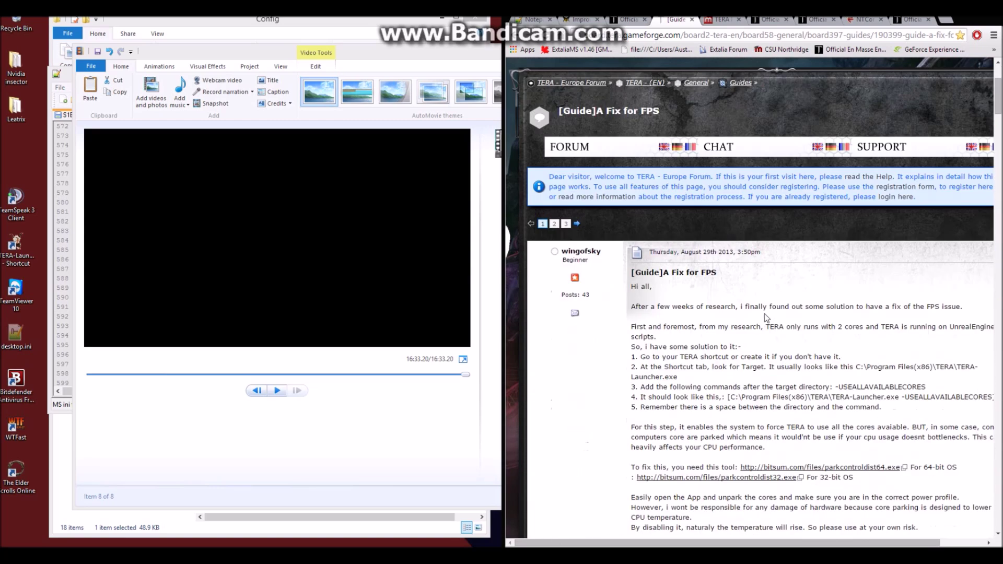
pyautogui.scroll(-1, 764, 314)
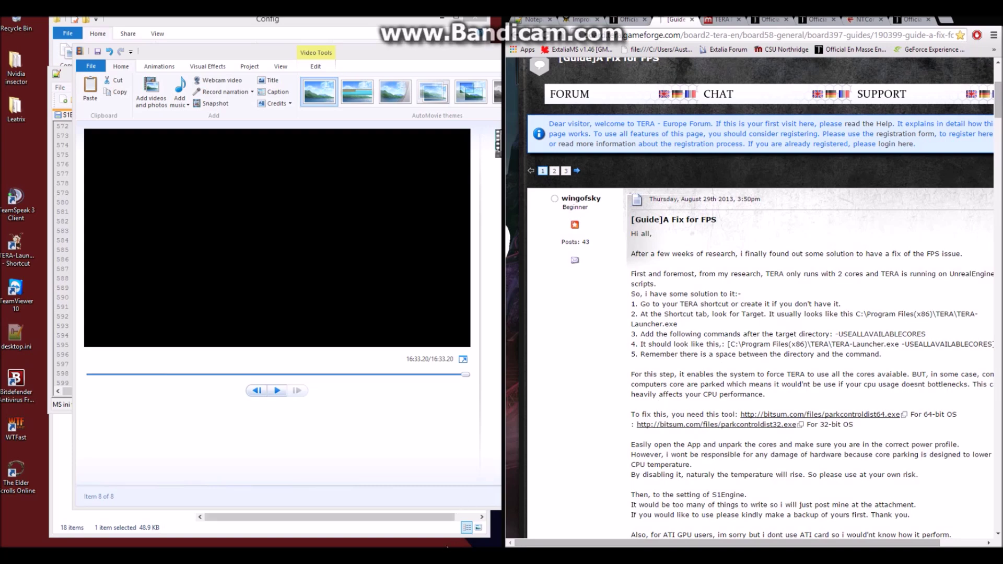
pyautogui.click(430, 502)
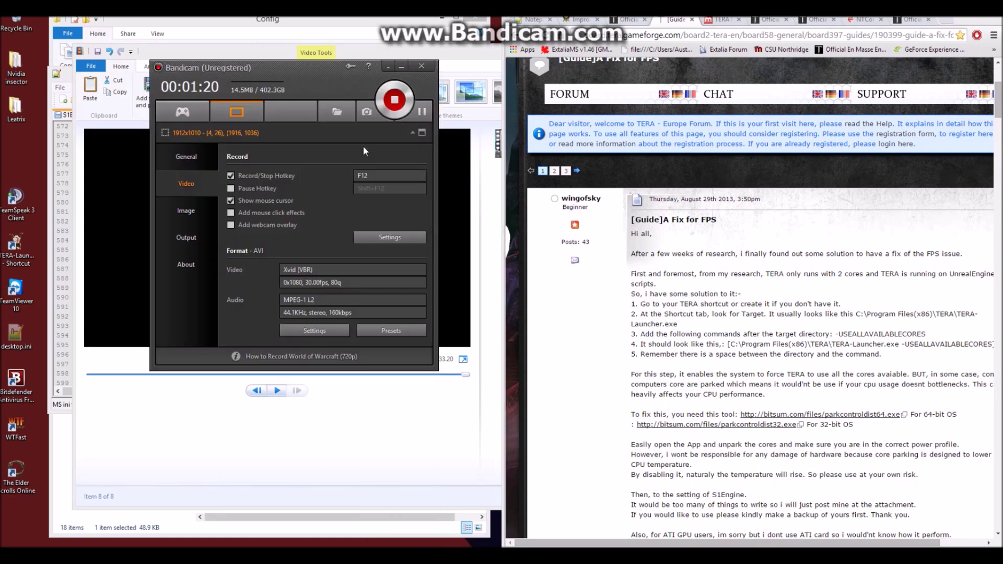
pyautogui.click(402, 66)
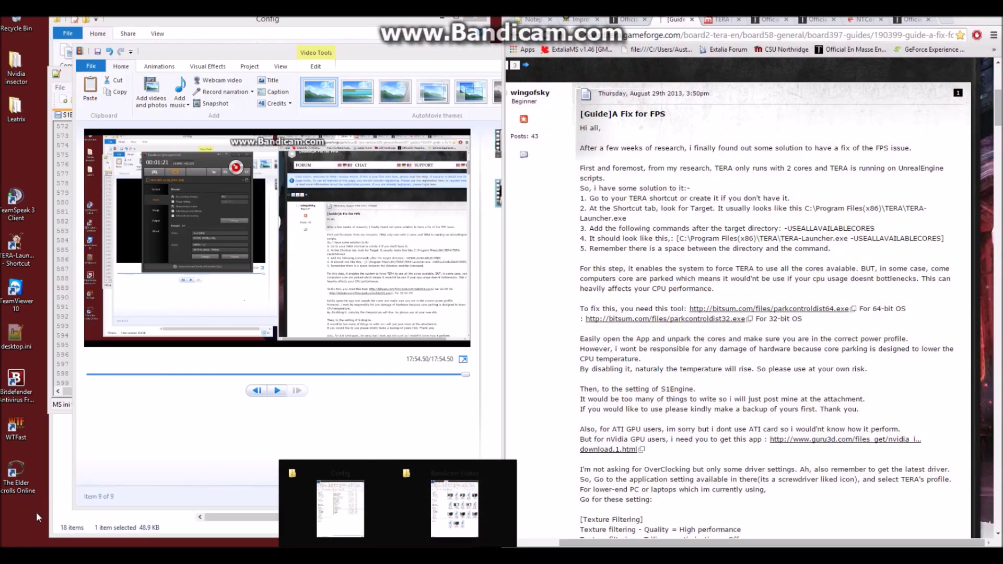
# - Search 'this pc' and open This PC in File Explorer
pyautogui.press('super+s')
pyautogui.write('this pc')
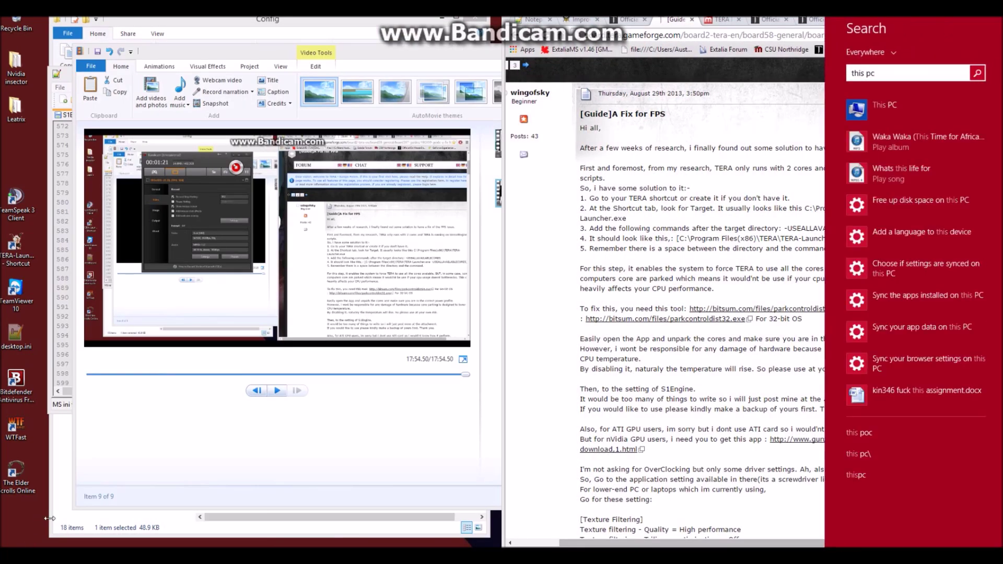
pyautogui.press('Return')
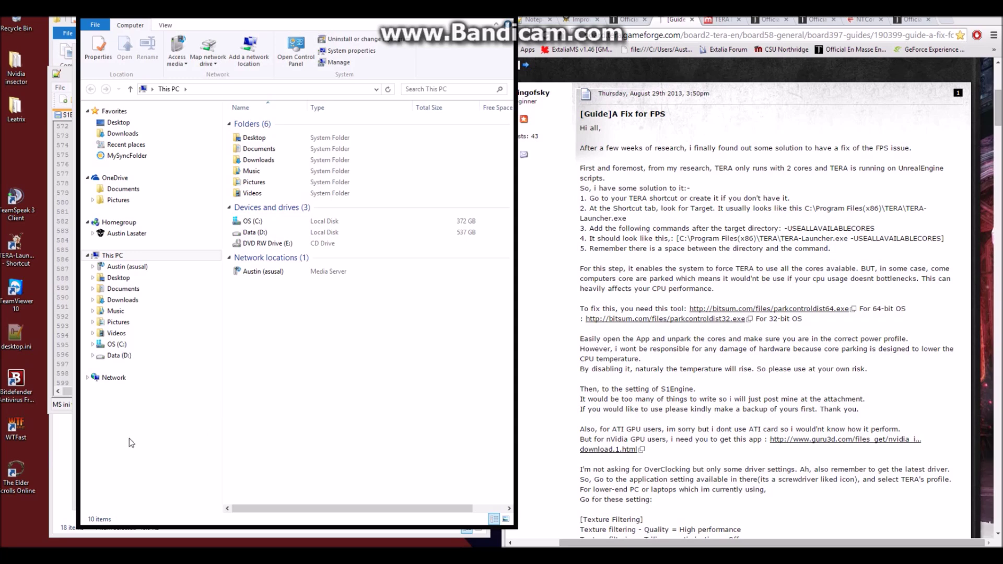
# - Browse to C:\Program Files (x86)\TERA and select TERA-Launcher.exe
pyautogui.doubleClick(246, 222)
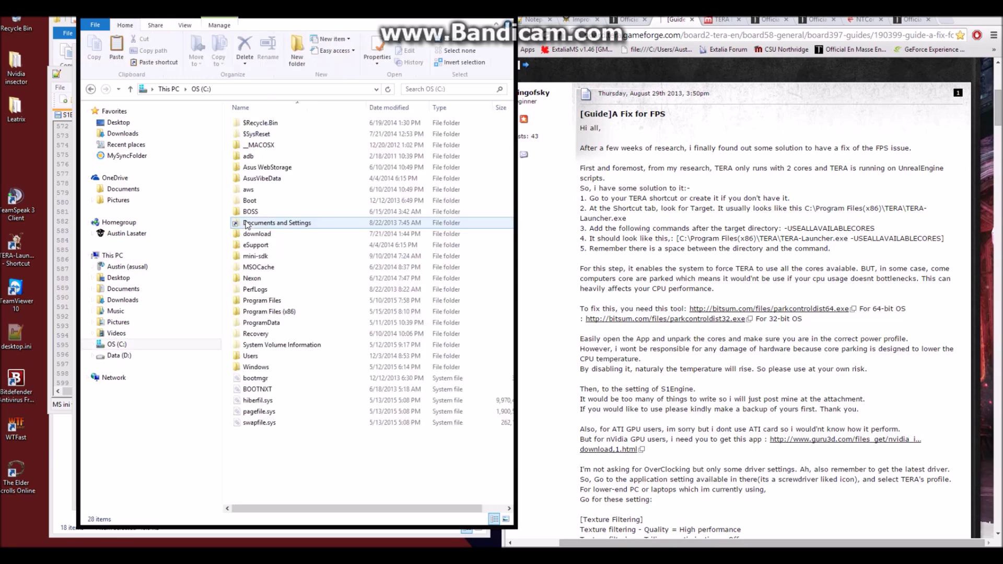
pyautogui.doubleClick(282, 312)
pyautogui.scroll(-3, 282, 313)
pyautogui.click(282, 304)
pyautogui.scroll(-5, 281, 334)
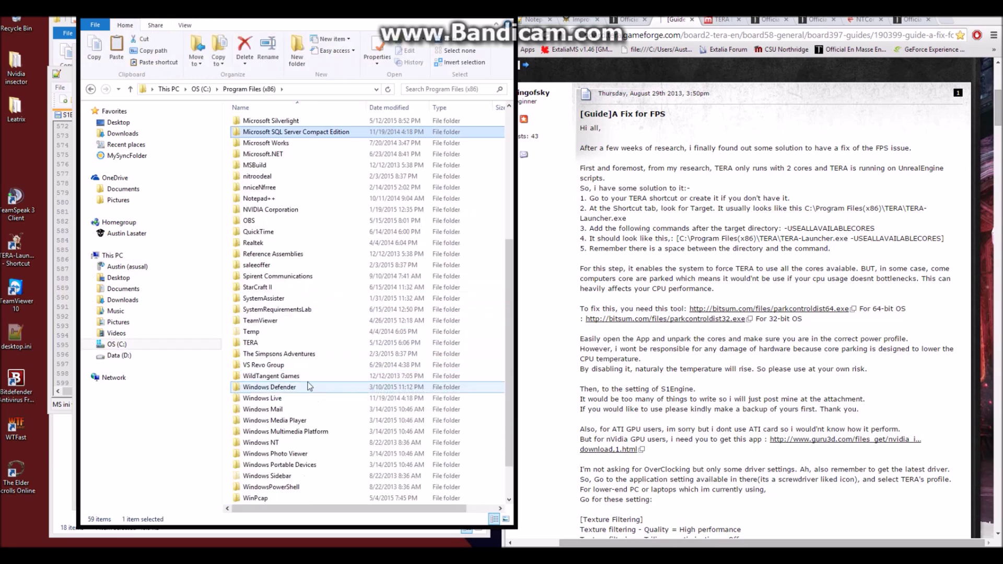
pyautogui.doubleClick(281, 345)
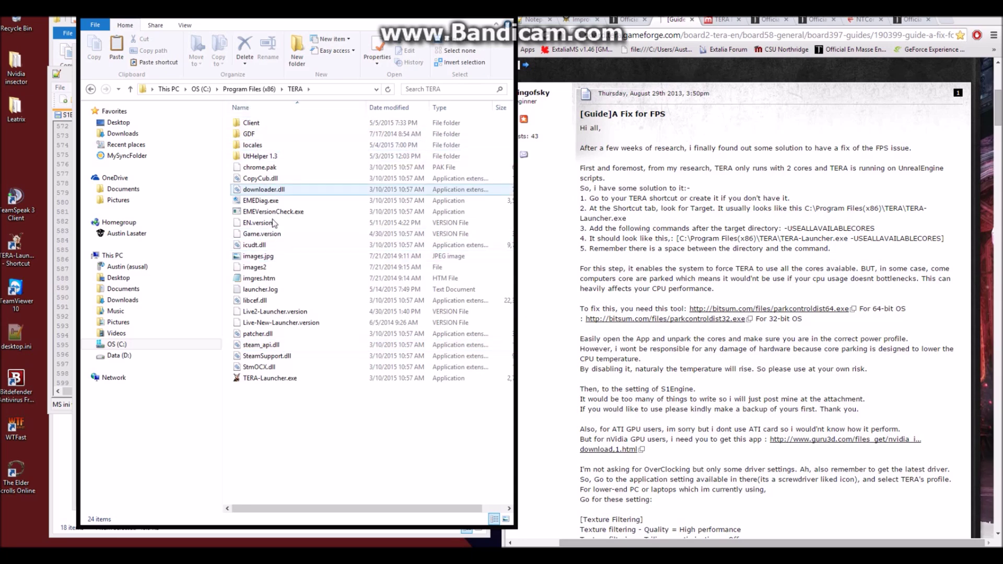
pyautogui.click(266, 384)
# - Create a shortcut to TERA-Launcher.exe, then delete the new copy from the TERA folder
pyautogui.rightClick(276, 383)
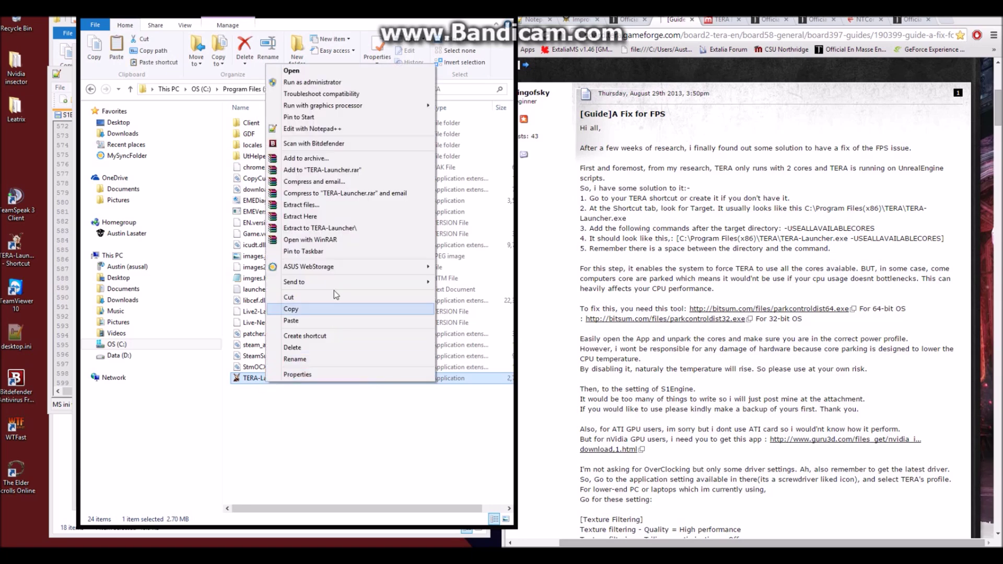
pyautogui.click(329, 341)
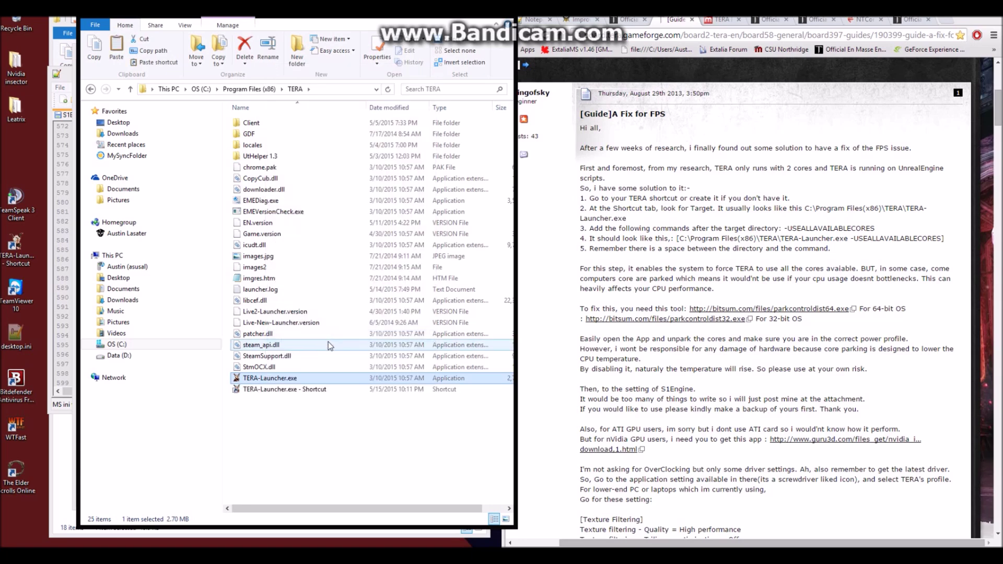
pyautogui.click(274, 391)
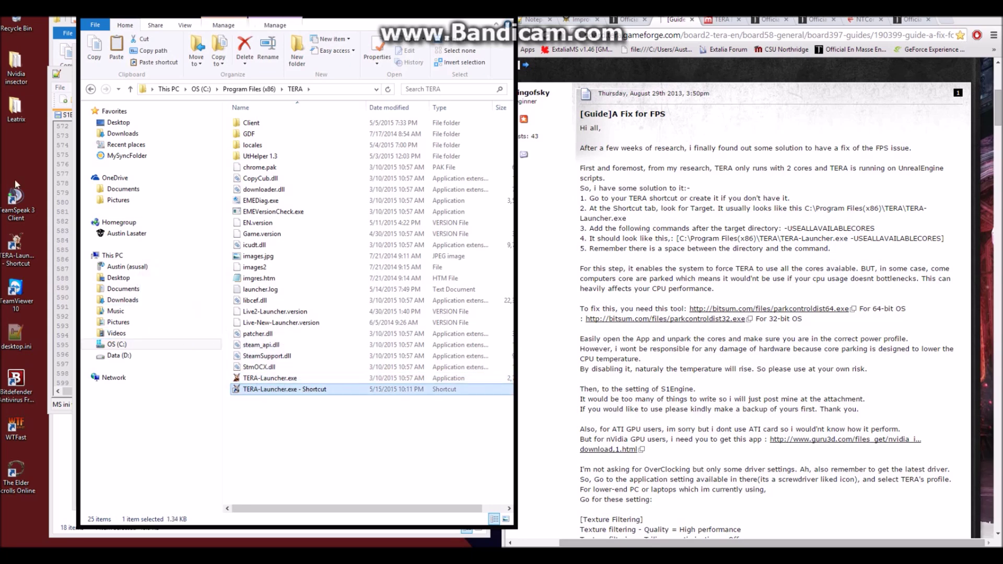
pyautogui.moveTo(274, 391)
pyautogui.mouseDown()
pyautogui.moveTo(313, 428)
pyautogui.moveTo(285, 404)
pyautogui.mouseUp()
pyautogui.press('Delete')
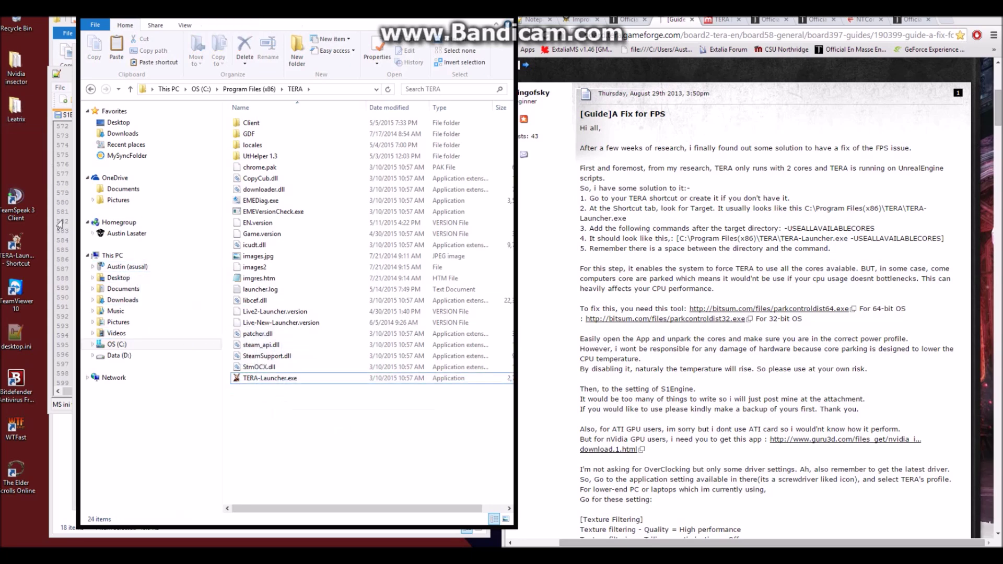
# - Open the Properties of the TERA-Launcher shortcut on the desktop
pyautogui.click(23, 247)
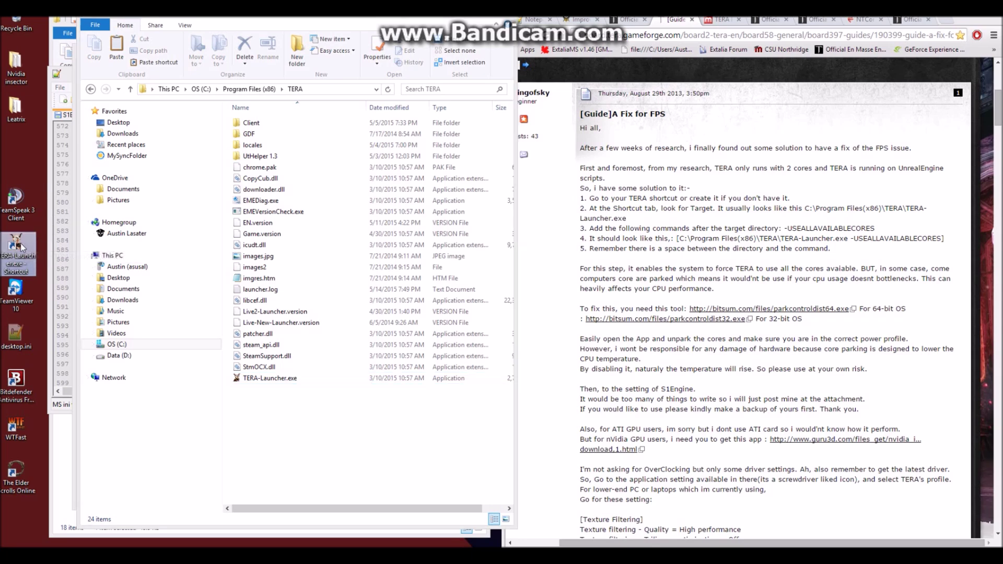
pyautogui.rightClick(16, 257)
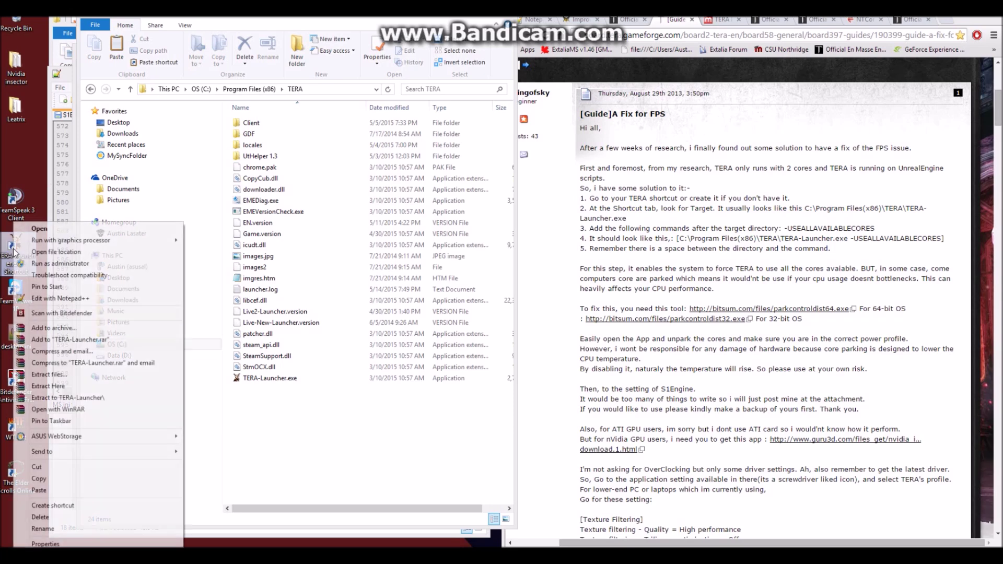
pyautogui.click(92, 544)
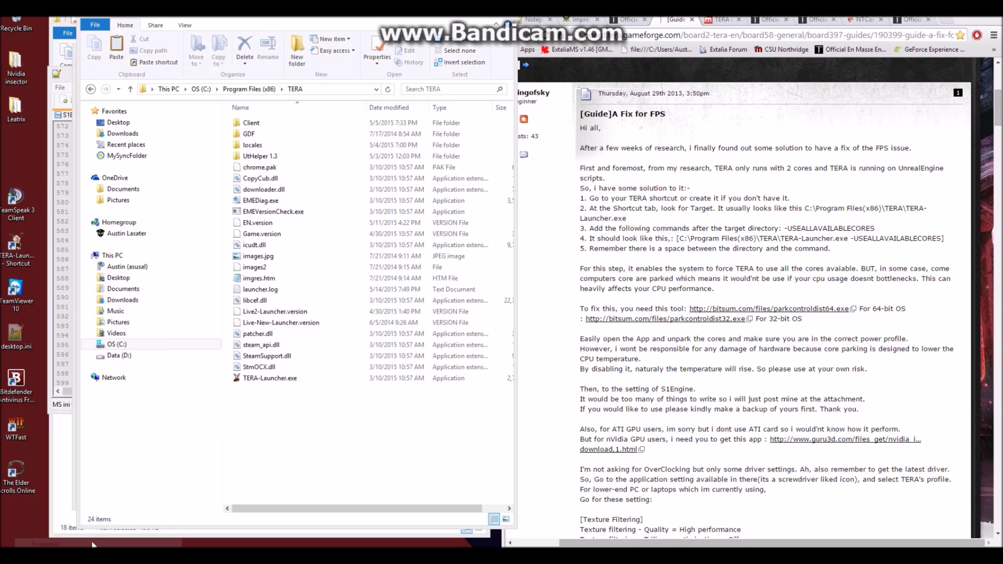
# - Confirm the shortcut target ends with the quoted TERA-Launcher.exe path plus -USEALLAVAILABLECORES, and click OK
pyautogui.moveTo(127, 227); pyautogui.dragTo(209, 68)
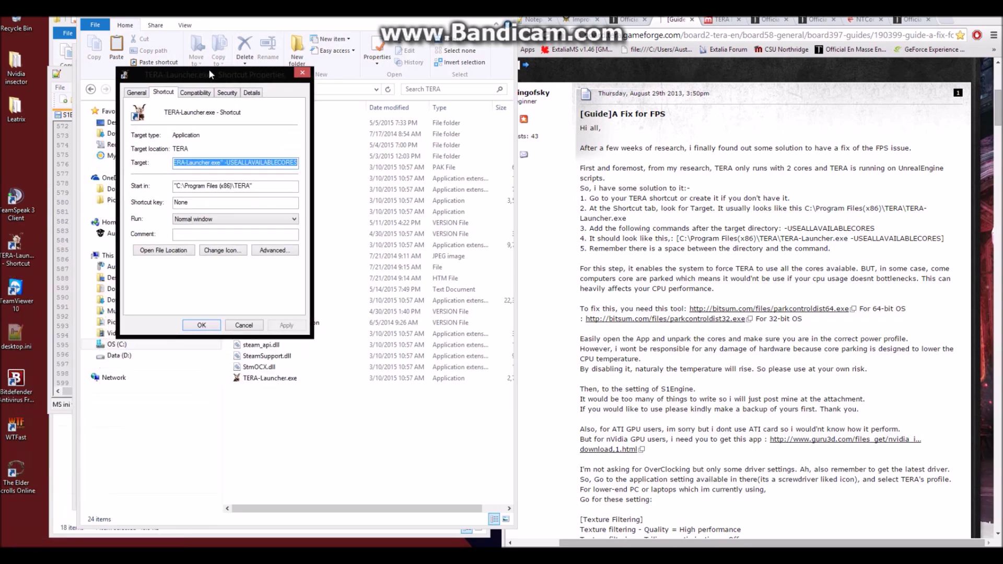
pyautogui.click(228, 158)
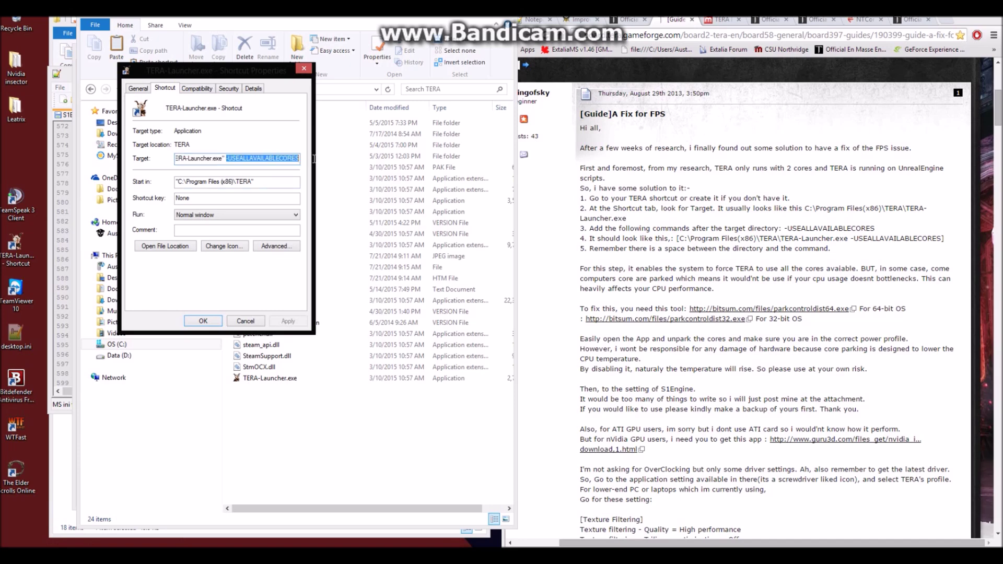
pyautogui.moveTo(217, 159); pyautogui.dragTo(177, 158)
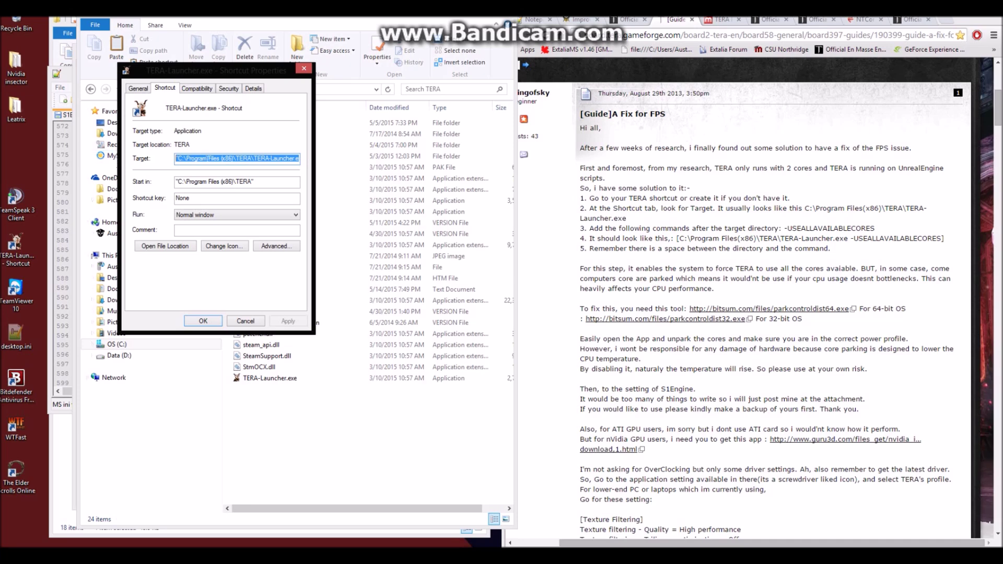
pyautogui.click(207, 158)
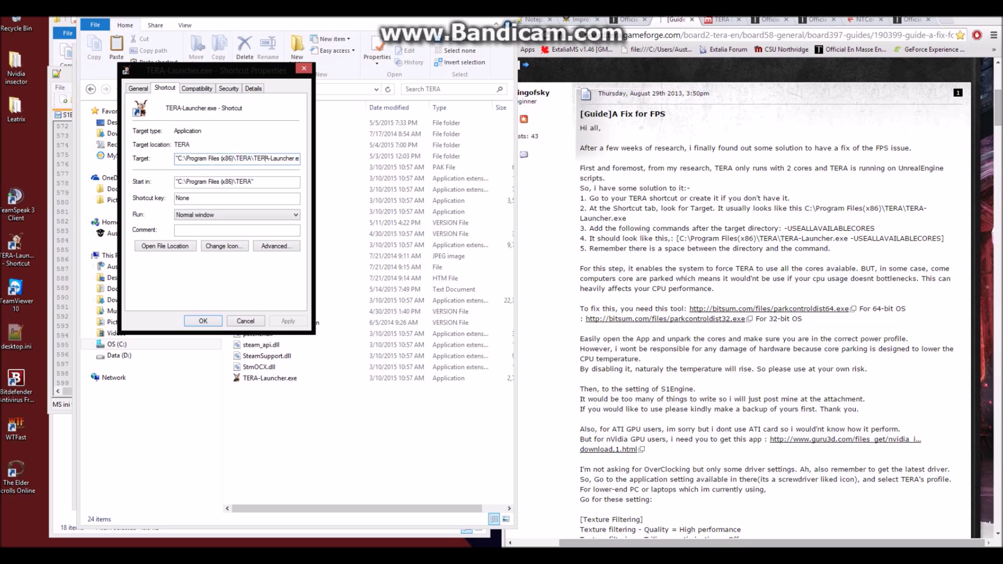
pyautogui.moveTo(266, 158); pyautogui.dragTo(299, 158)
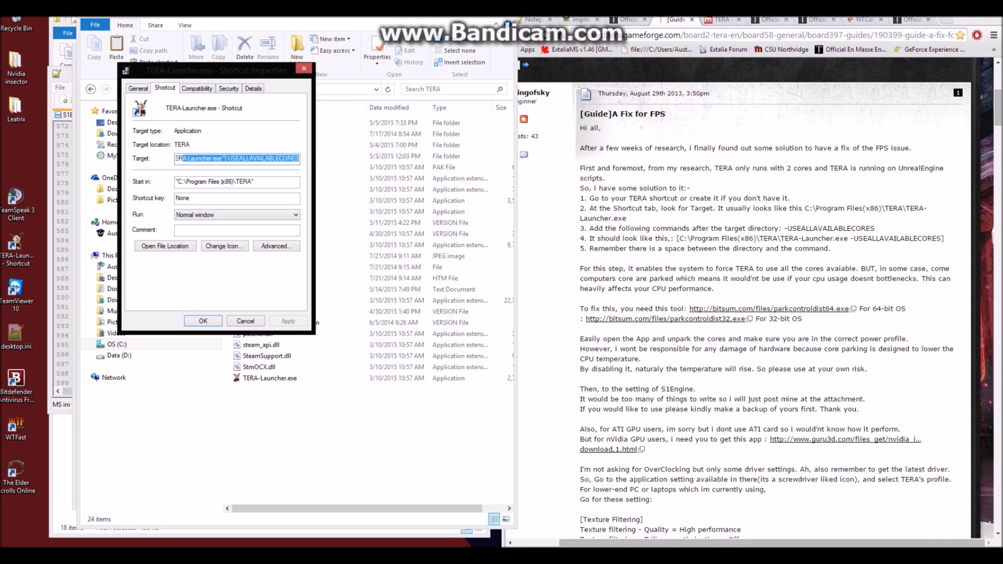
pyautogui.click(225, 158)
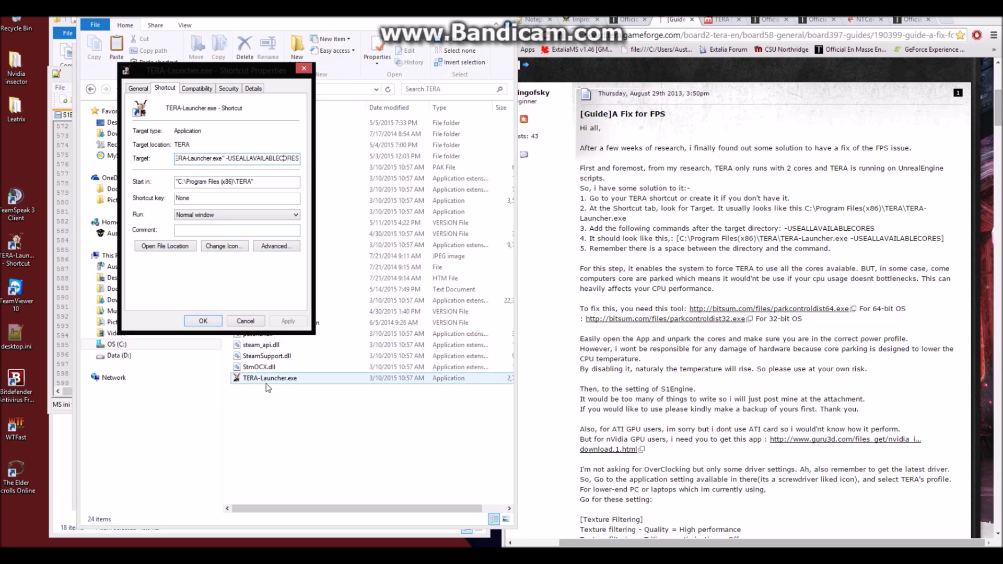
pyautogui.click(203, 321)
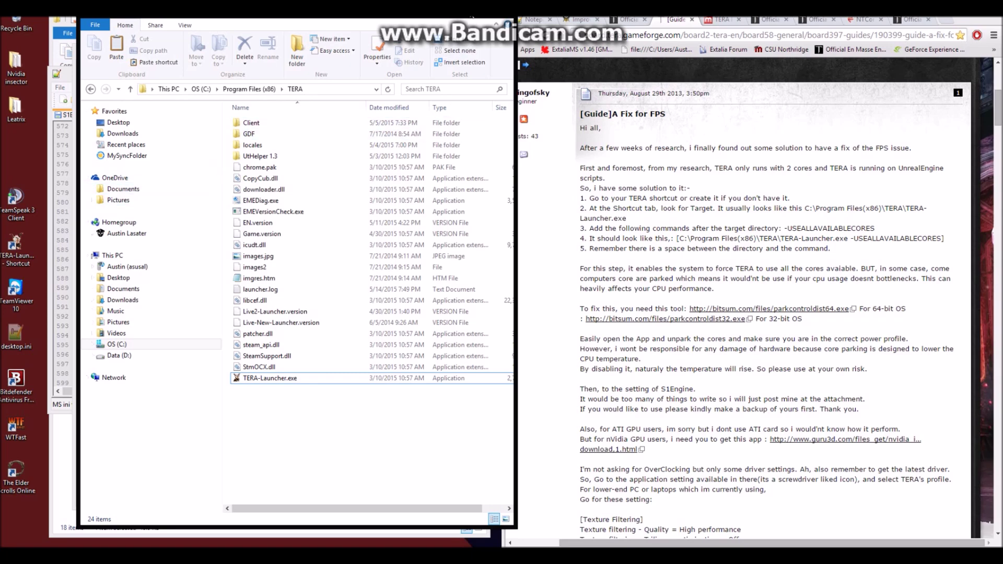
# - Download parkcontroldist64.exe from the guide's 64-bit link and run it
pyautogui.moveTo(507, 23); pyautogui.dragTo(503, 23)
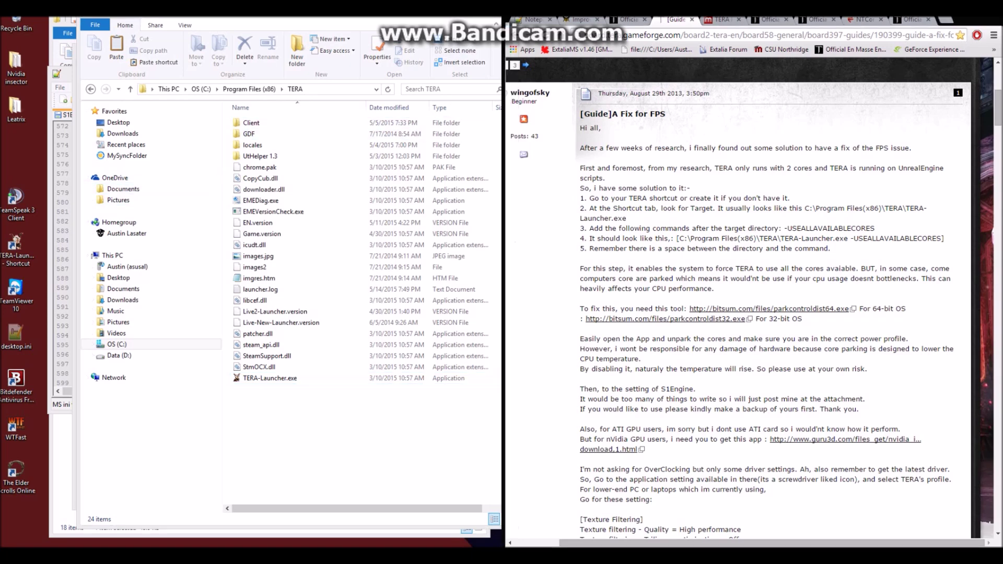
pyautogui.scroll(-1, 743, 303)
pyautogui.scroll(3, 653, 211)
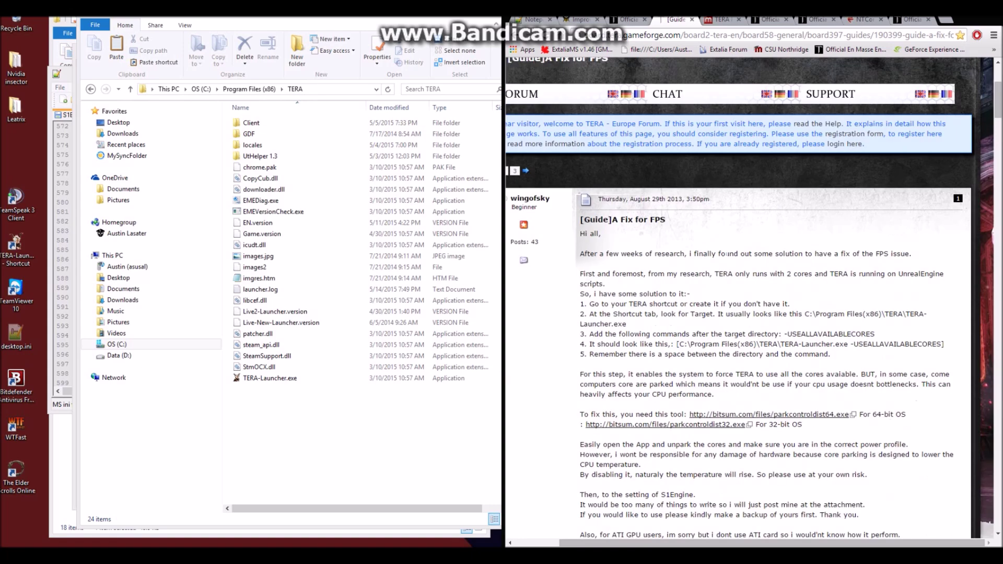
pyautogui.scroll(5, 685, 268)
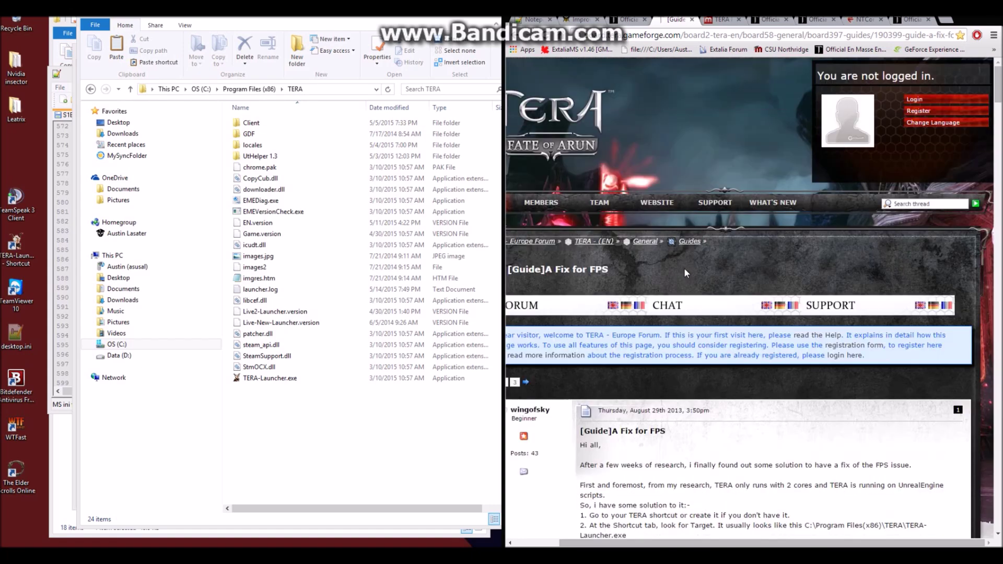
pyautogui.scroll(-3, 665, 317)
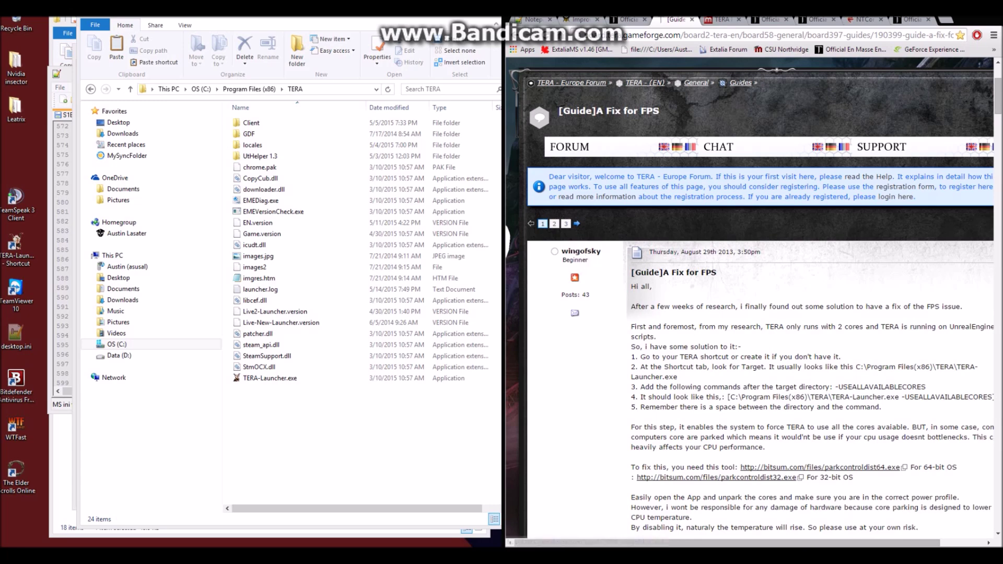
pyautogui.scroll(-3, 711, 258)
pyautogui.hscroll(3, 717, 245)
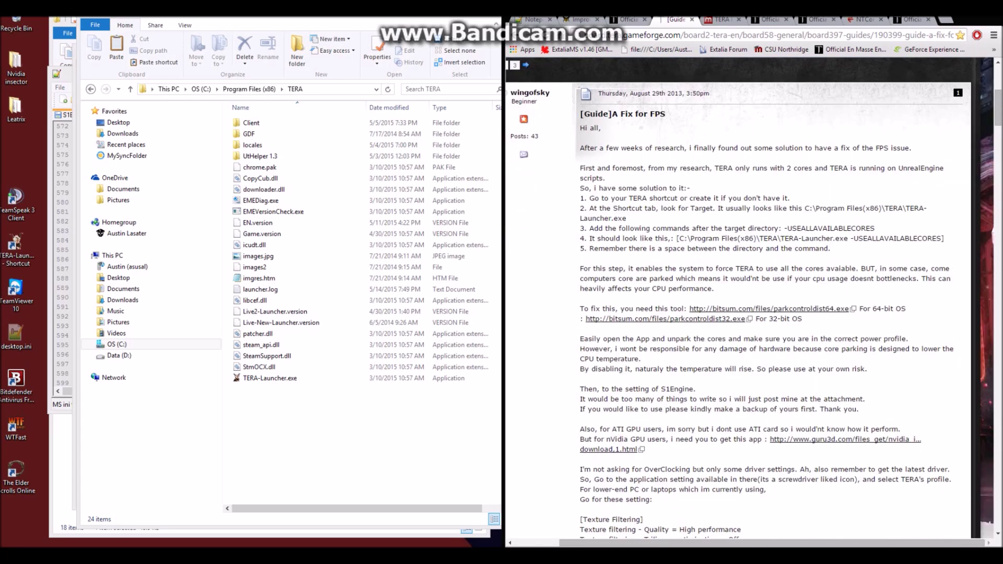
pyautogui.scroll(-1, 711, 245)
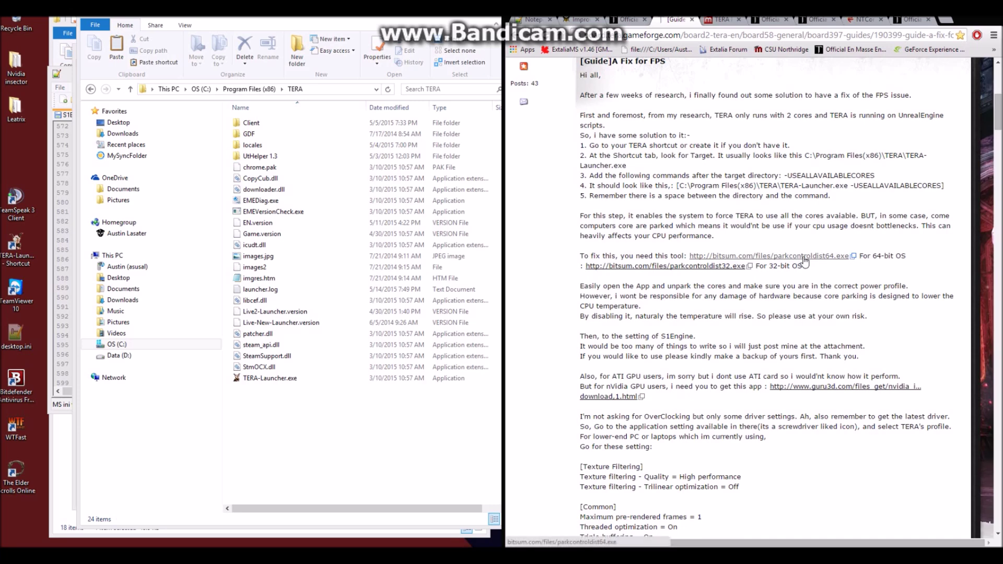
pyautogui.click(744, 257)
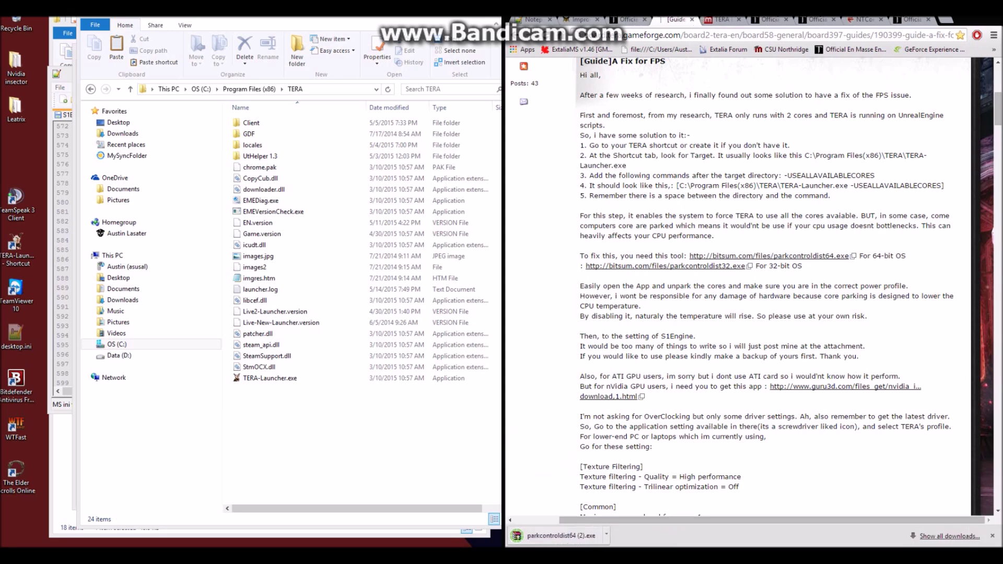
pyautogui.click(572, 534)
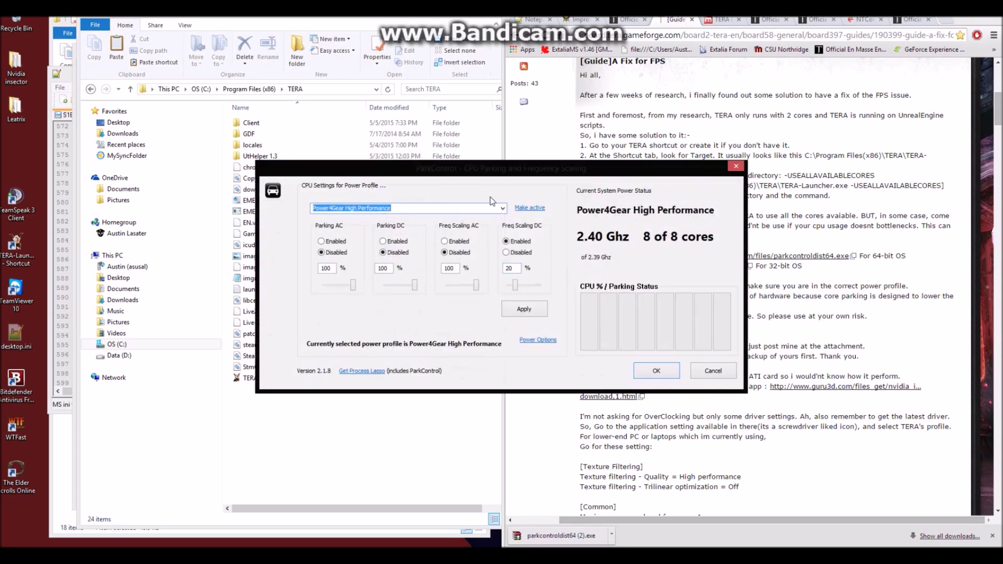
# - Move ParkControl to the left side, then bring S1Engine.ini in Notepad++ to the front
pyautogui.moveTo(503, 178); pyautogui.dragTo(247, 142)
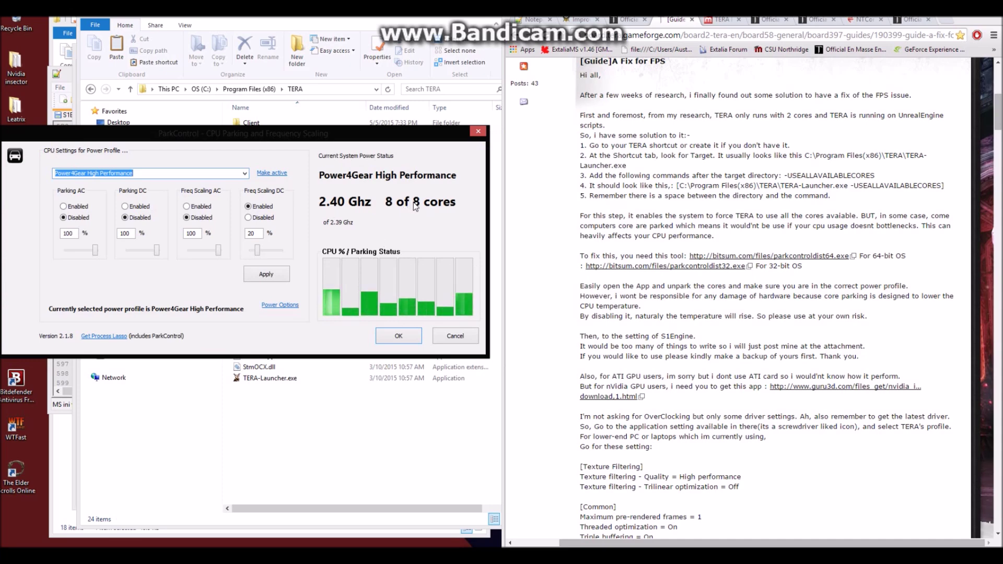
pyautogui.click(68, 78)
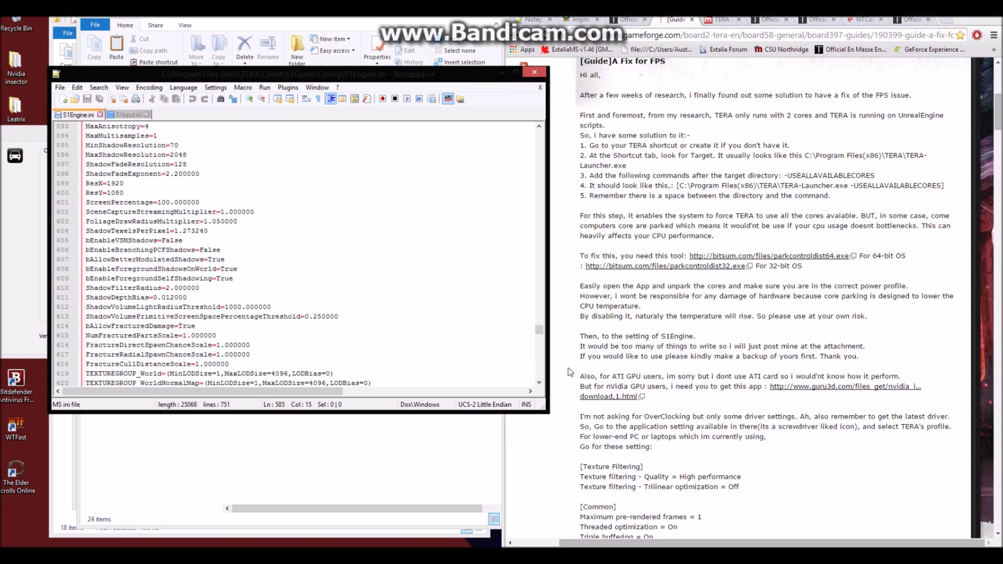
# - Scroll S1Engine.ini to CPUNumLogicalProcessors=8 at the end, then bring ParkControl forward
pyautogui.moveTo(539, 330); pyautogui.dragTo(538, 373)
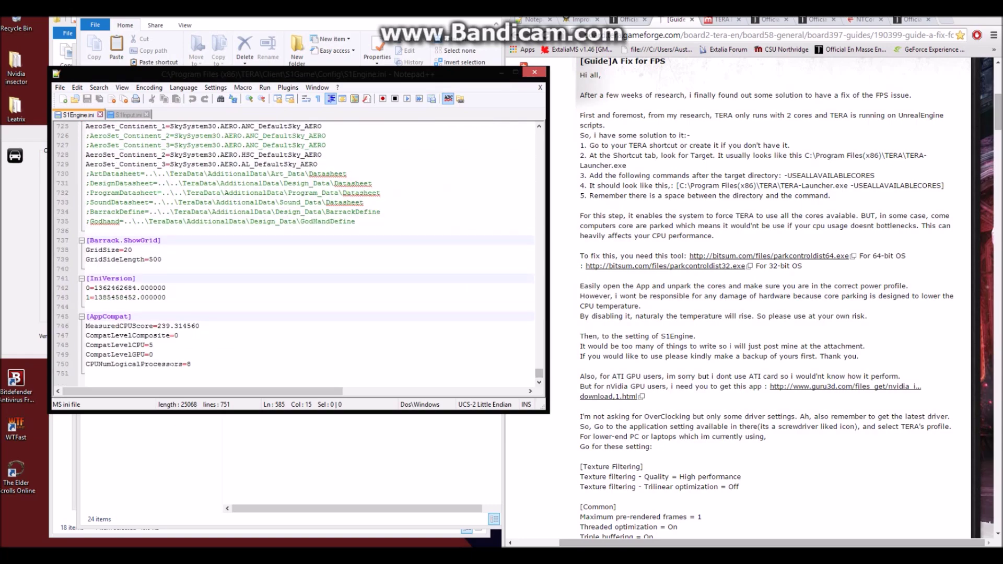
pyautogui.click(37, 146)
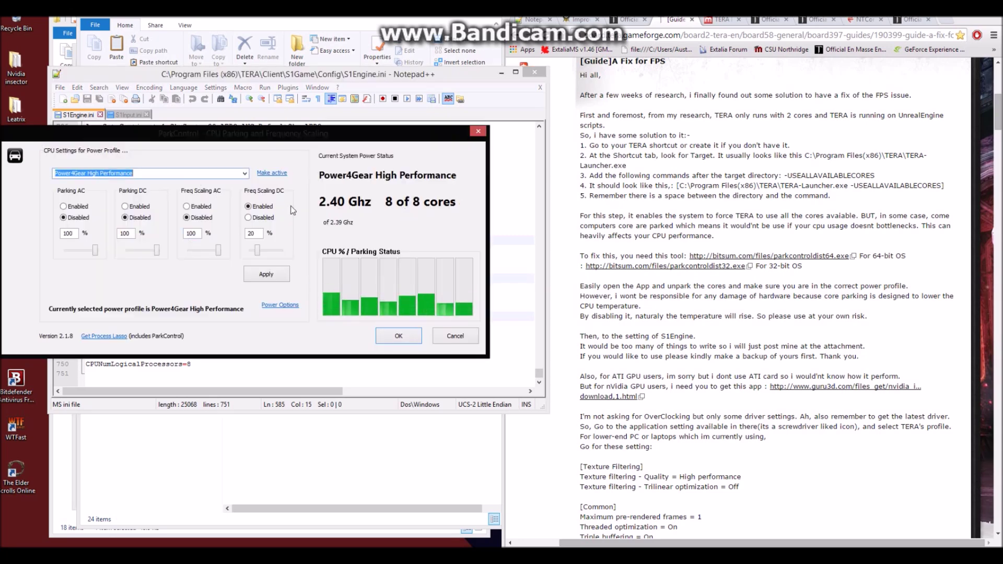
# - Keep Power4Gear High Performance selected with core parking disabled, then return to the forum guide
pyautogui.click(245, 174)
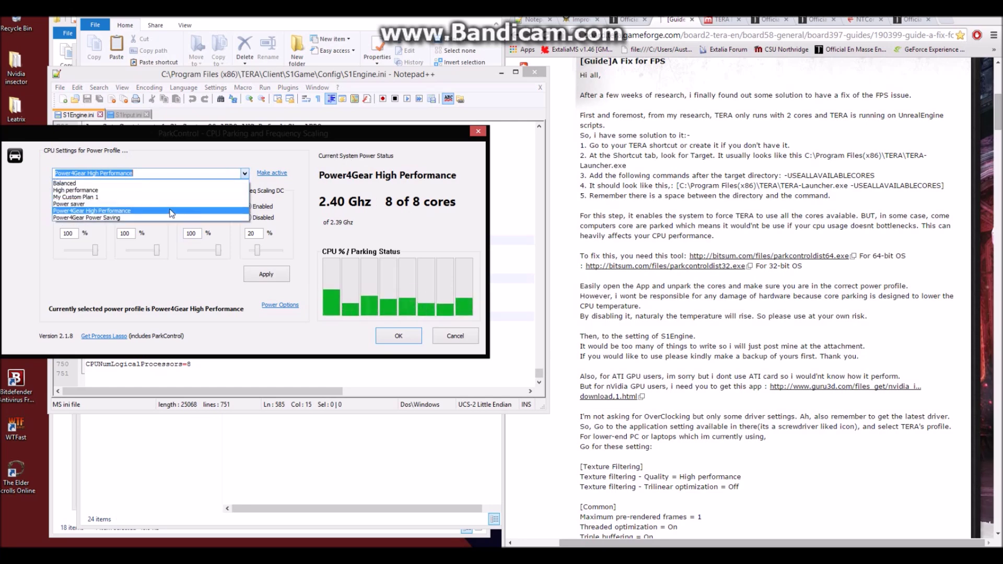
pyautogui.click(245, 173)
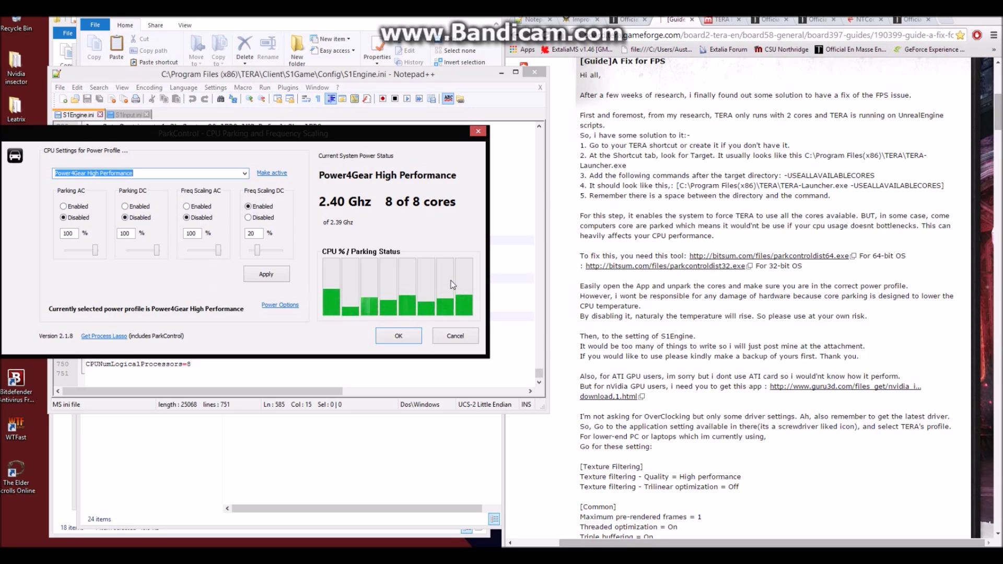
pyautogui.click(70, 173)
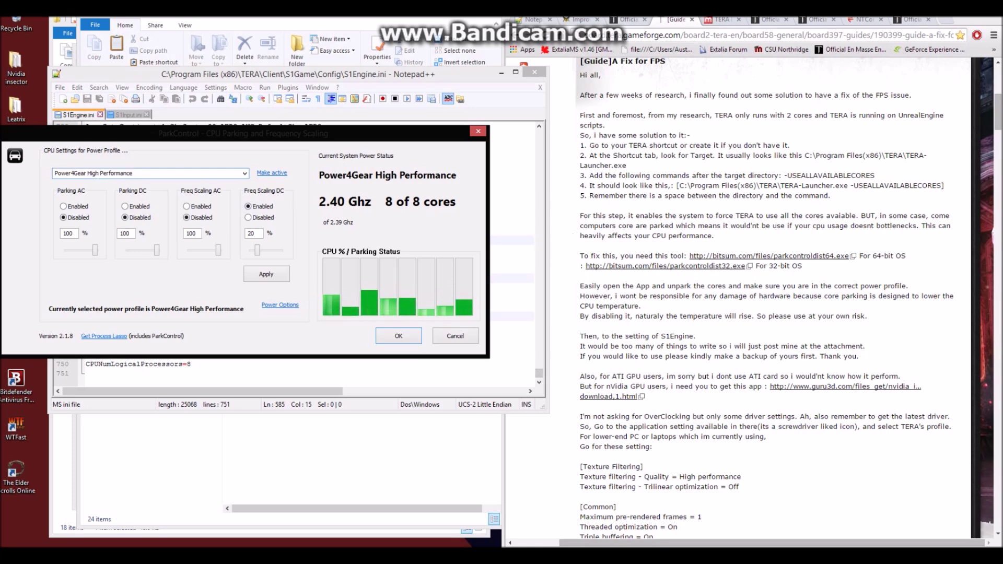
pyautogui.click(677, 305)
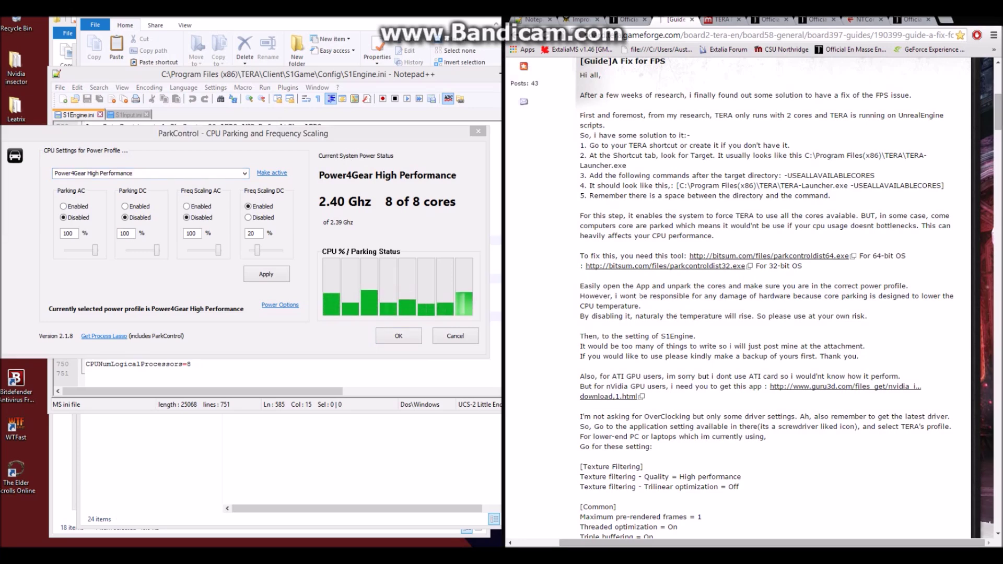
pyautogui.scroll(-1, 678, 305)
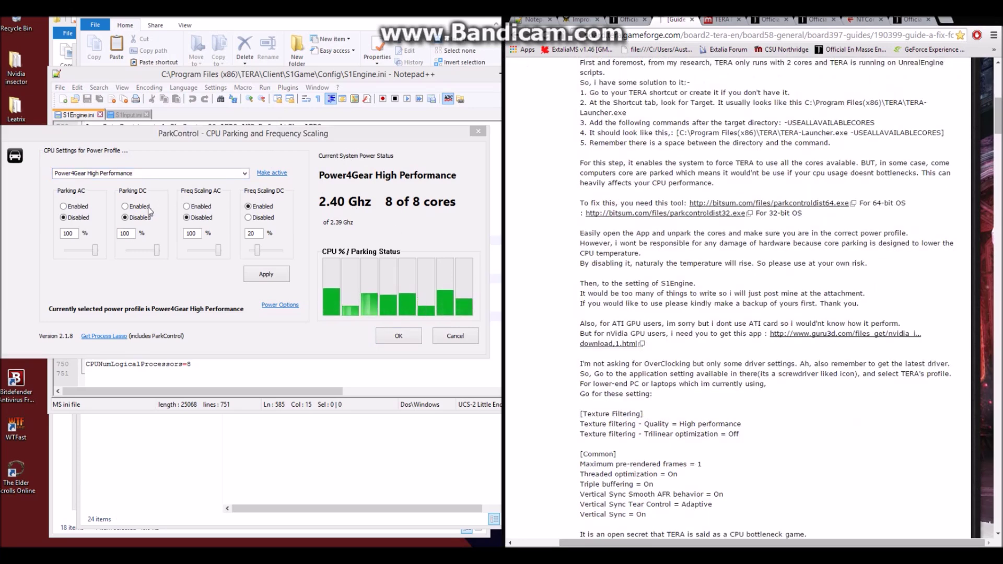
# - Bring ParkControl back to the front over the forum thread
pyautogui.click(280, 141)
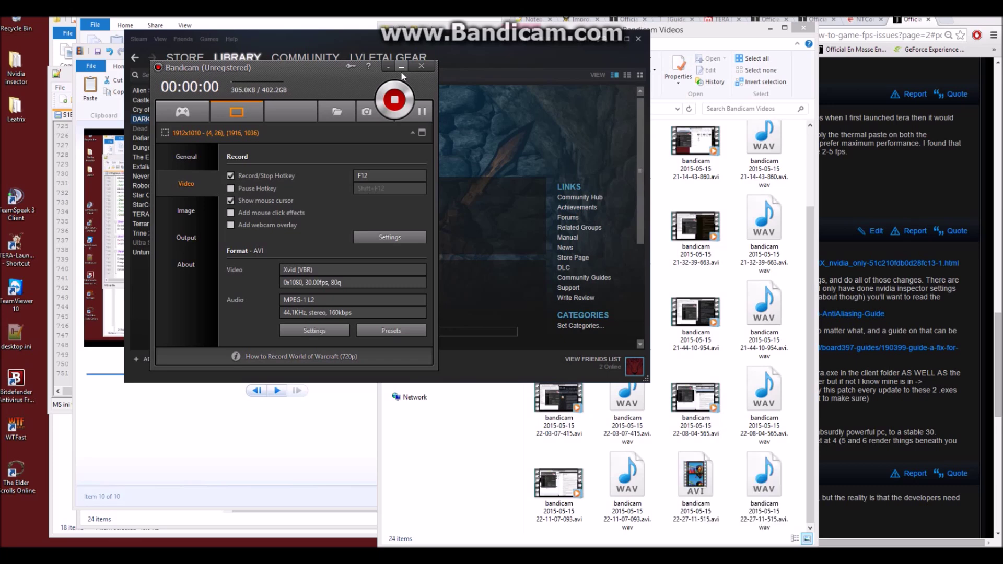
# - Minimize the covering window, move Steam to the top-left, and view the TERA-Launcher entry
pyautogui.click(401, 74)
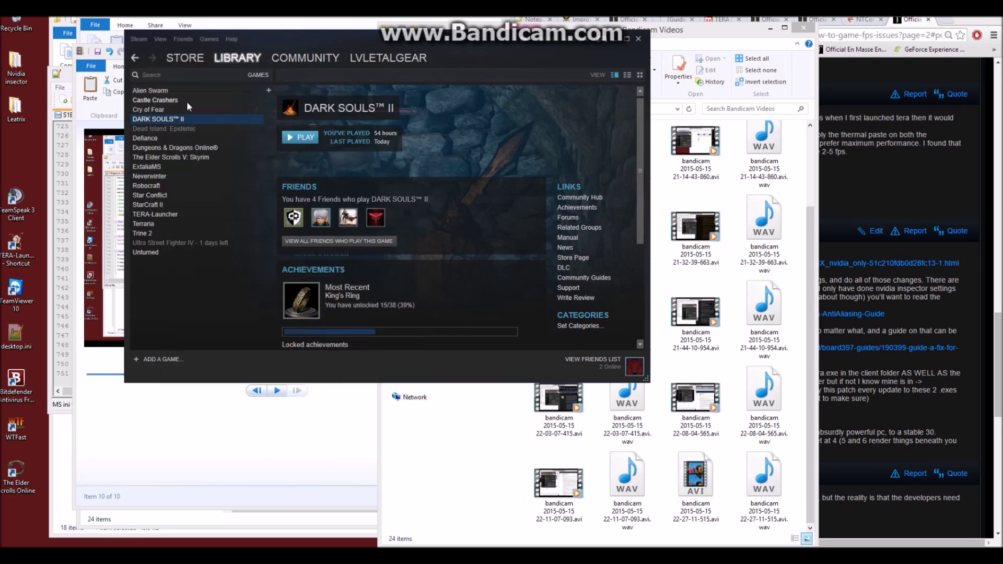
pyautogui.moveTo(302, 32); pyautogui.dragTo(226, 5)
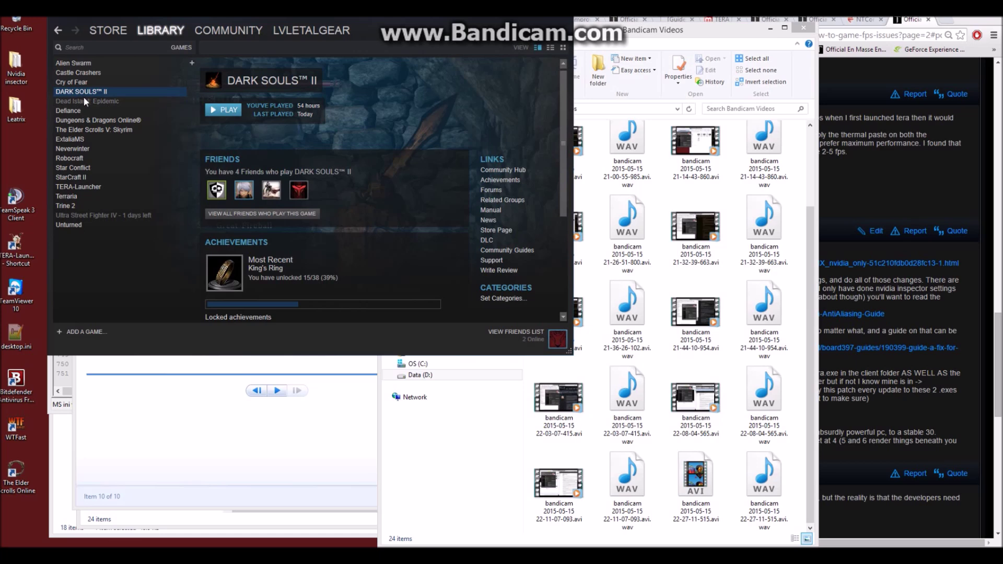
pyautogui.click(92, 186)
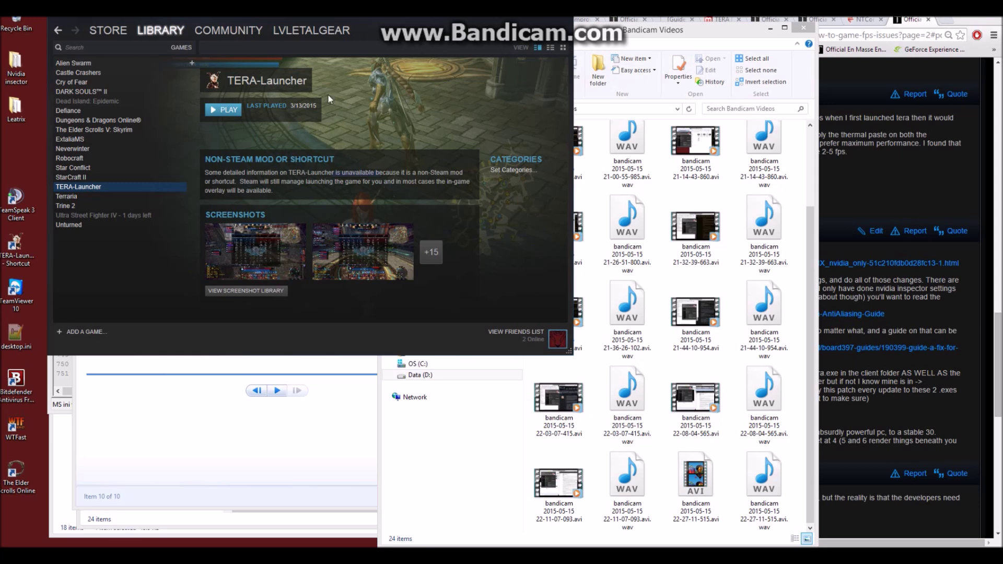
# - Open the DARK SOULS II properties and its launch options dialog from the library
pyautogui.click(90, 91)
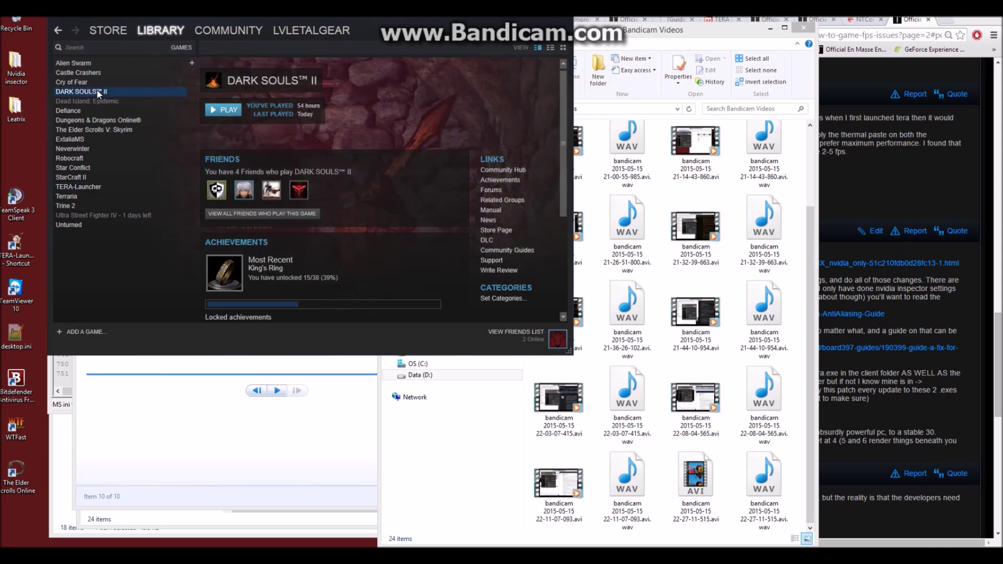
pyautogui.rightClick(98, 94)
pyautogui.click(124, 262)
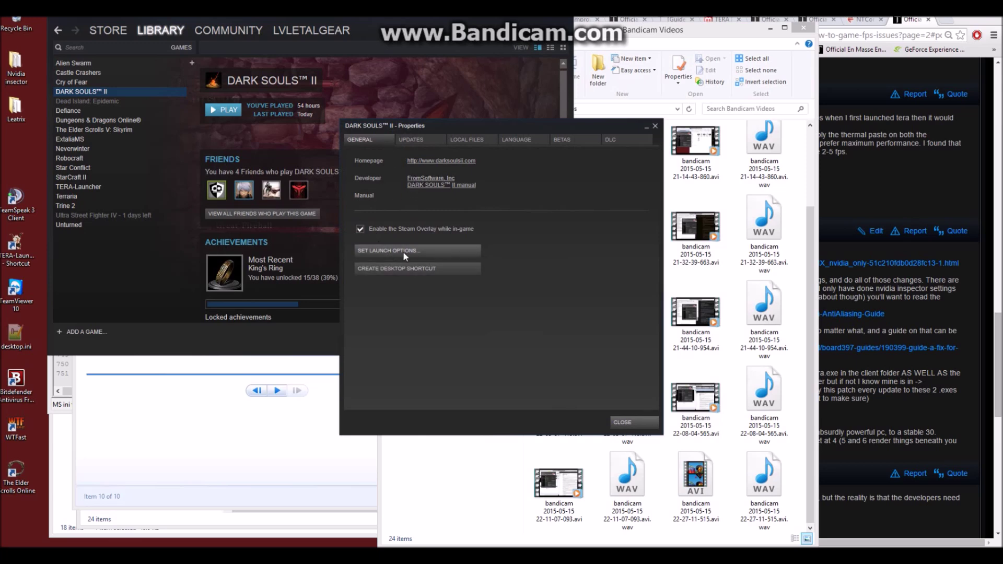
pyautogui.click(405, 254)
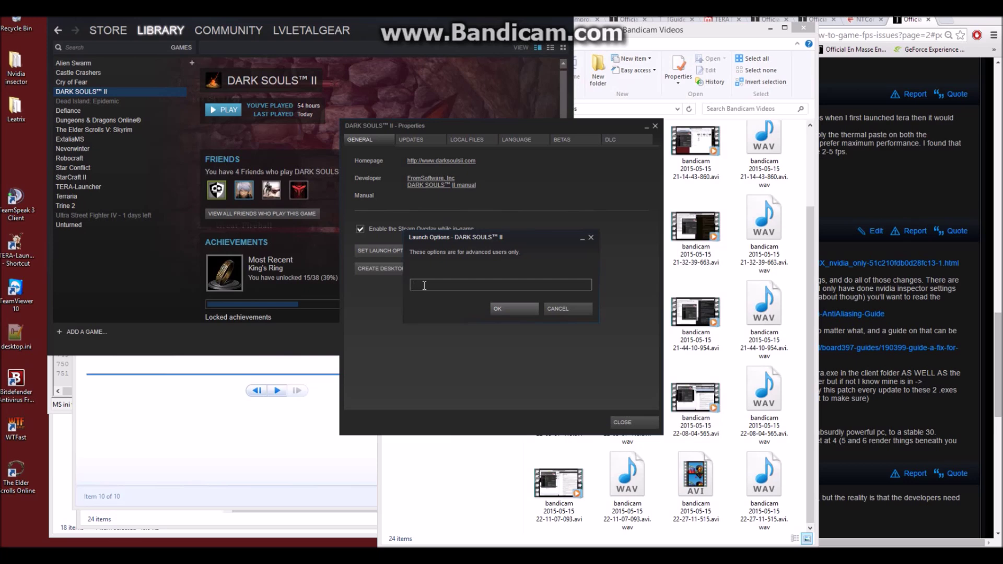
# - Paste -USEALLAVAILABLECORES as the DARK SOULS II launch option, confirm, and close properties
pyautogui.write('-USEALLAVAILABLECORES')
pyautogui.click(500, 309)
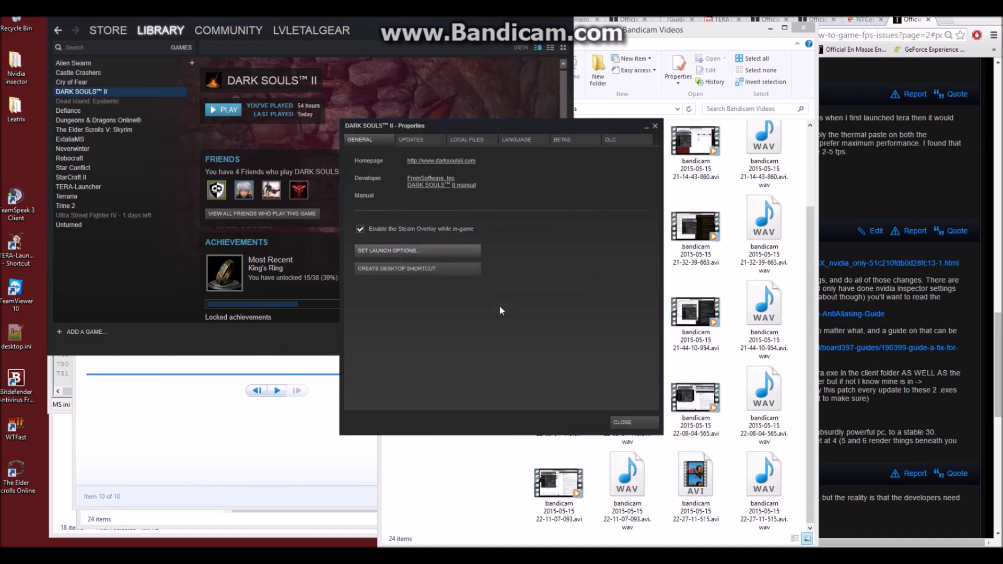
pyautogui.click(623, 422)
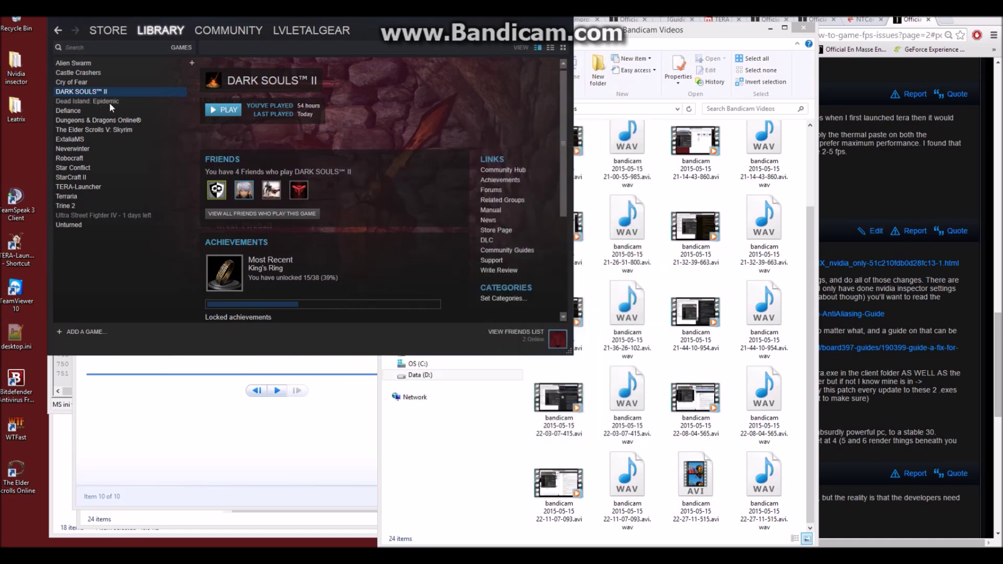